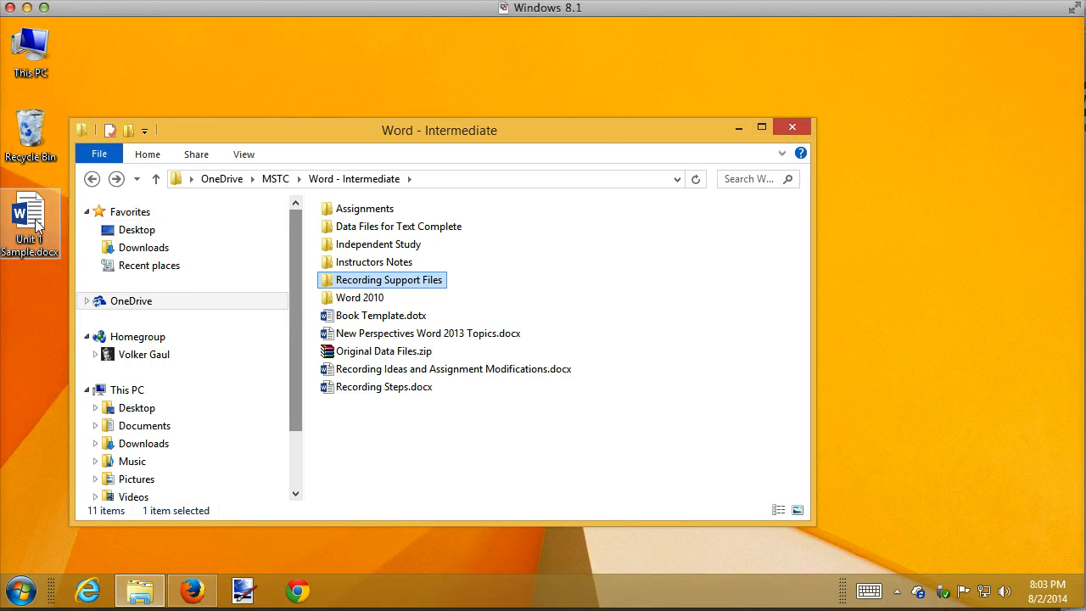
# Open Unit 1 Sample.docx from the desktop, enable editing and maximize the document window
pyautogui.click(794, 127)
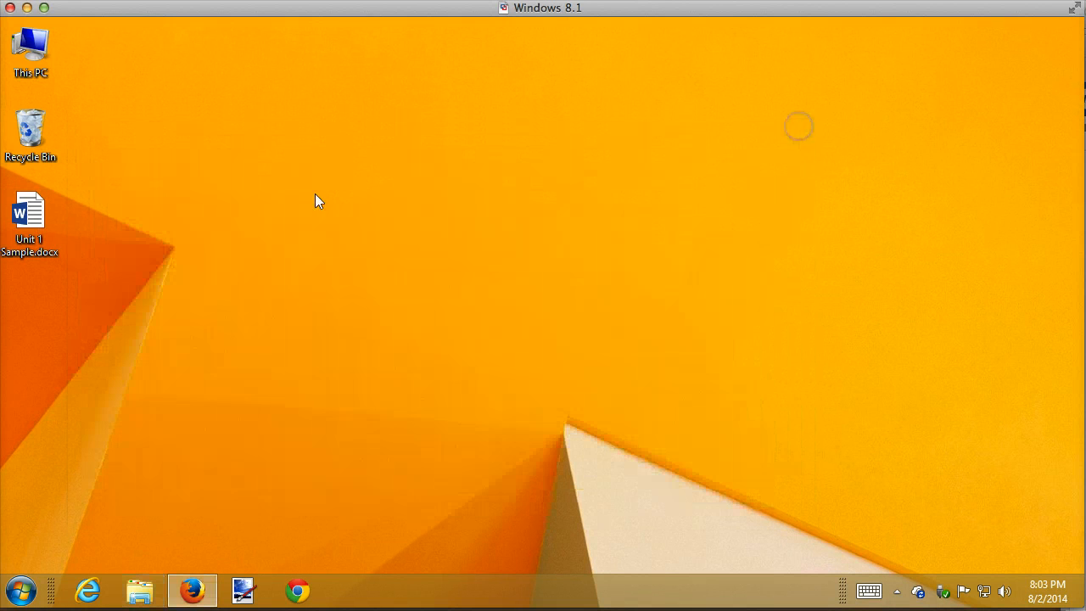
pyautogui.doubleClick(34, 227)
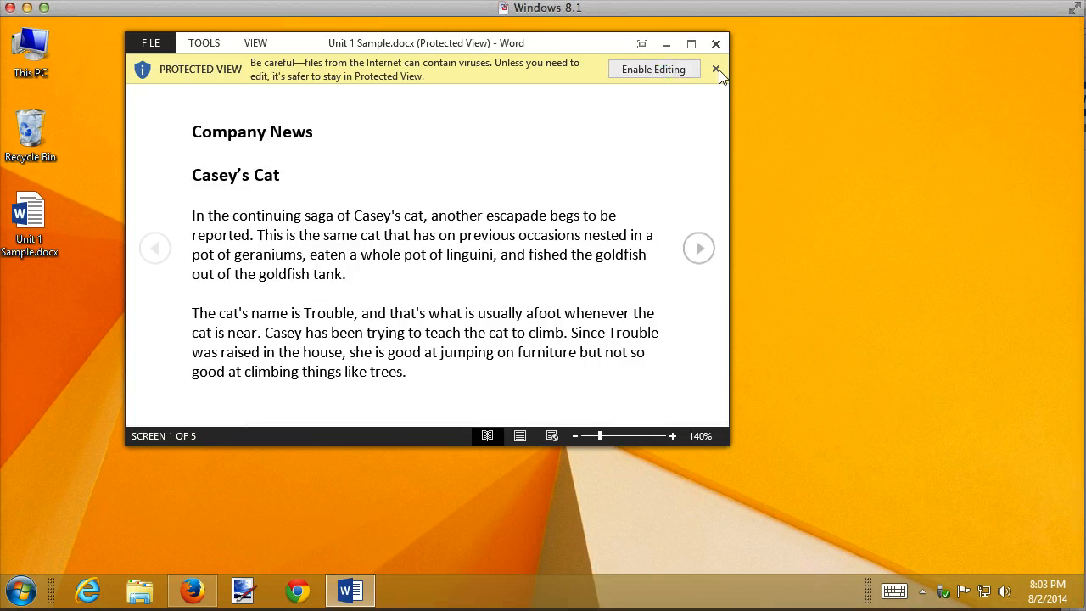
pyautogui.click(689, 71)
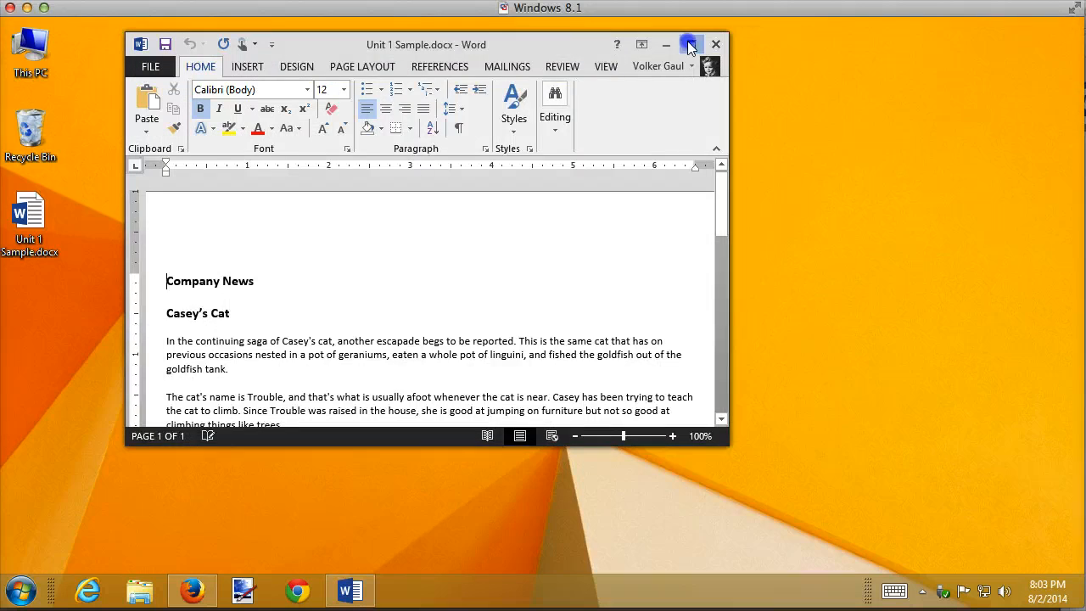
pyautogui.click(691, 45)
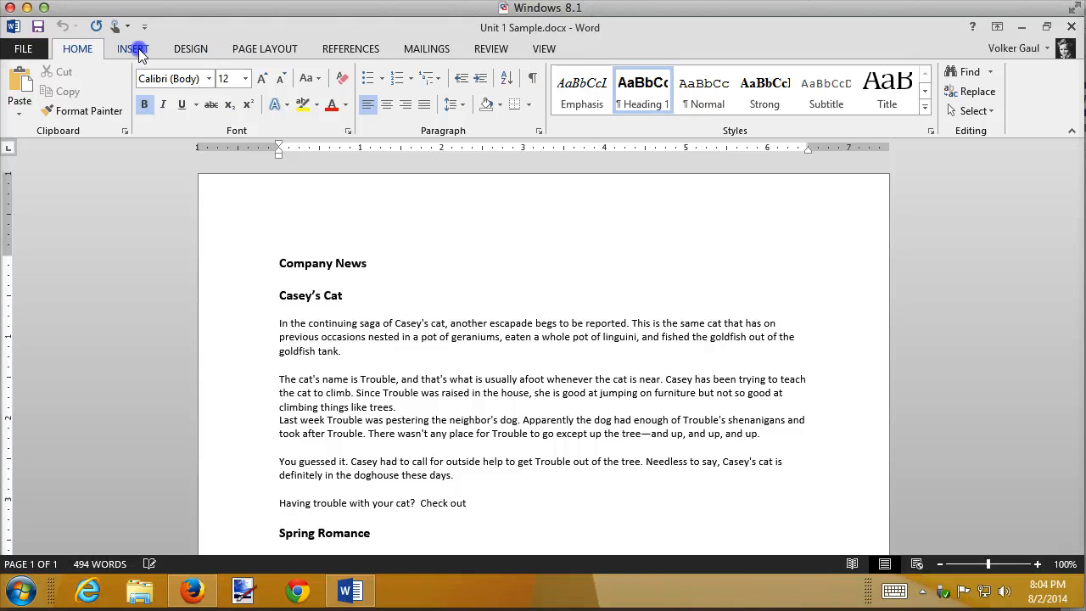
# Insert WordArt reading "Newsletter" in the pale red fill with red outline style
pyautogui.click(137, 52)
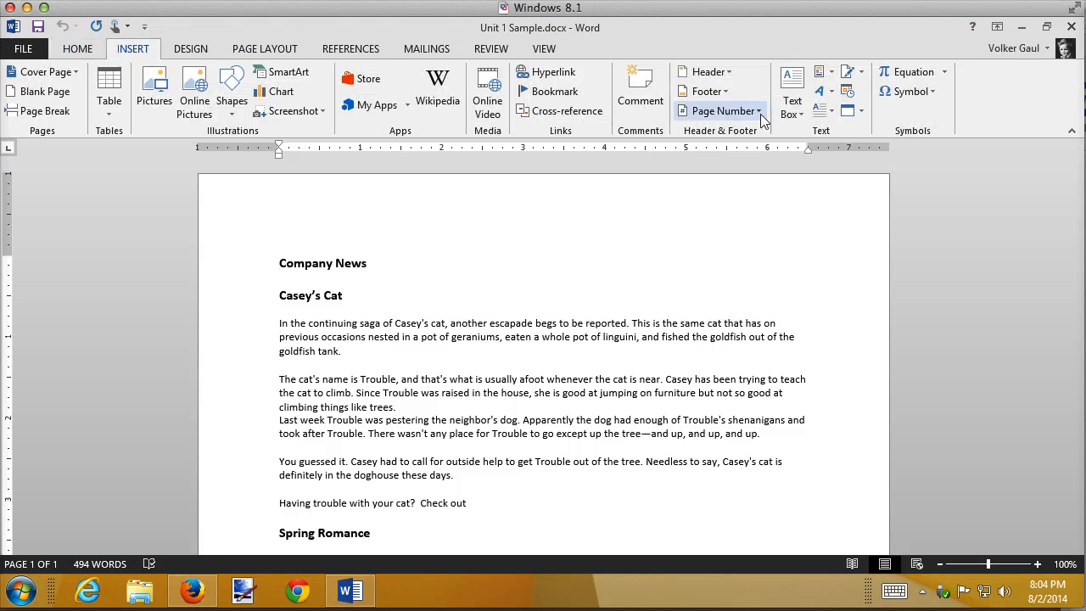
pyautogui.click(834, 94)
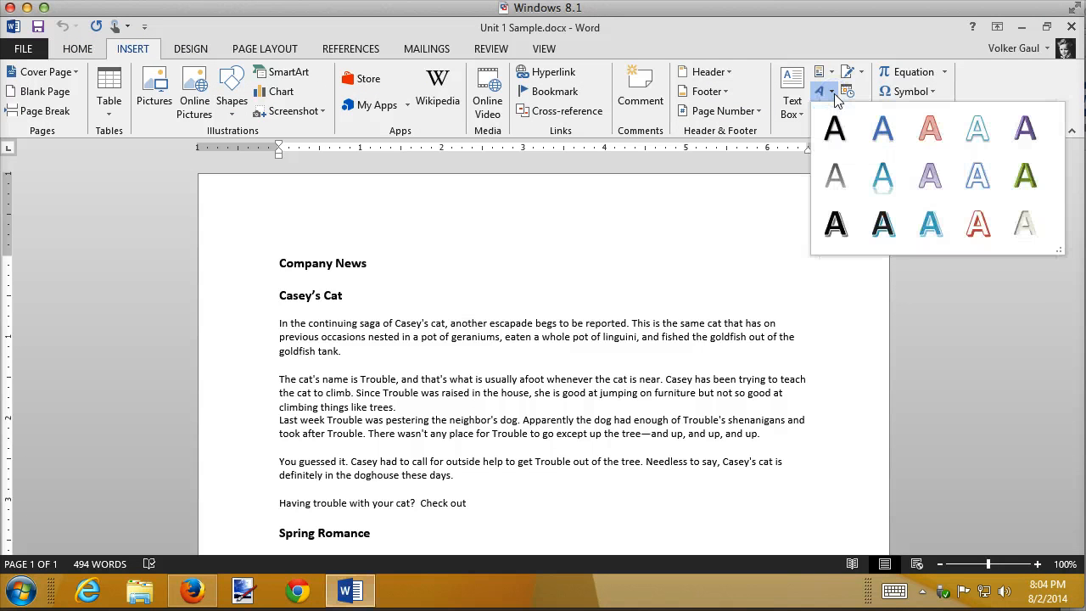
pyautogui.click(936, 137)
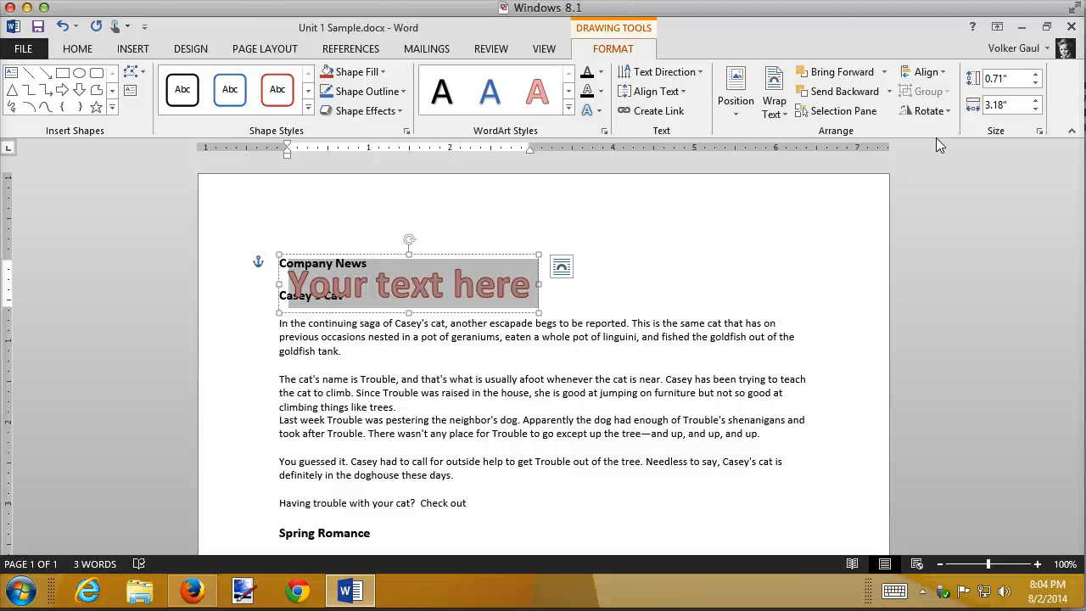
pyautogui.write('Ne')
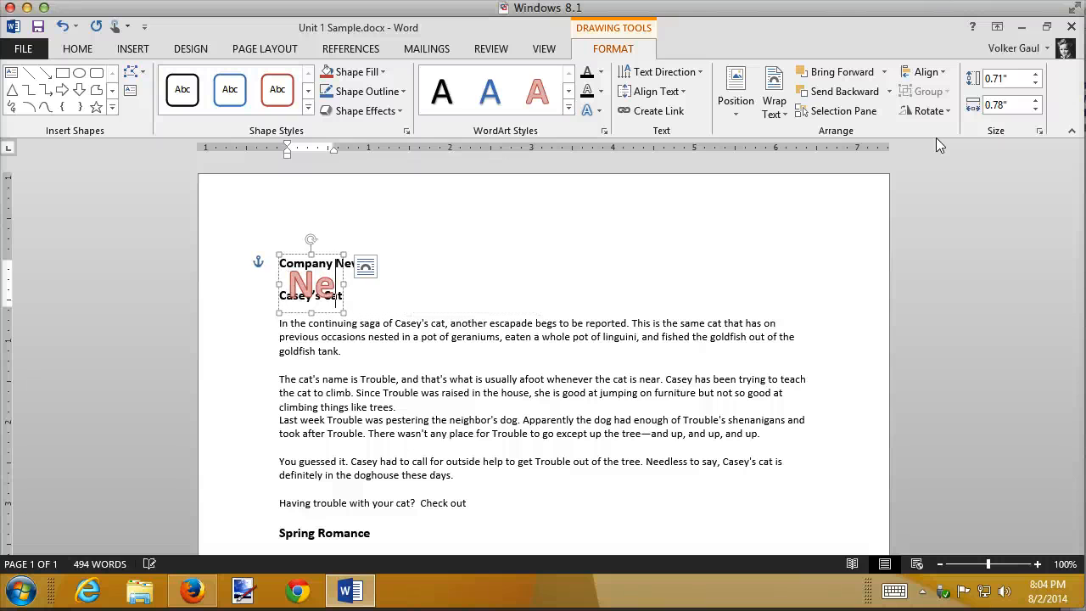
pyautogui.write('wsletter')
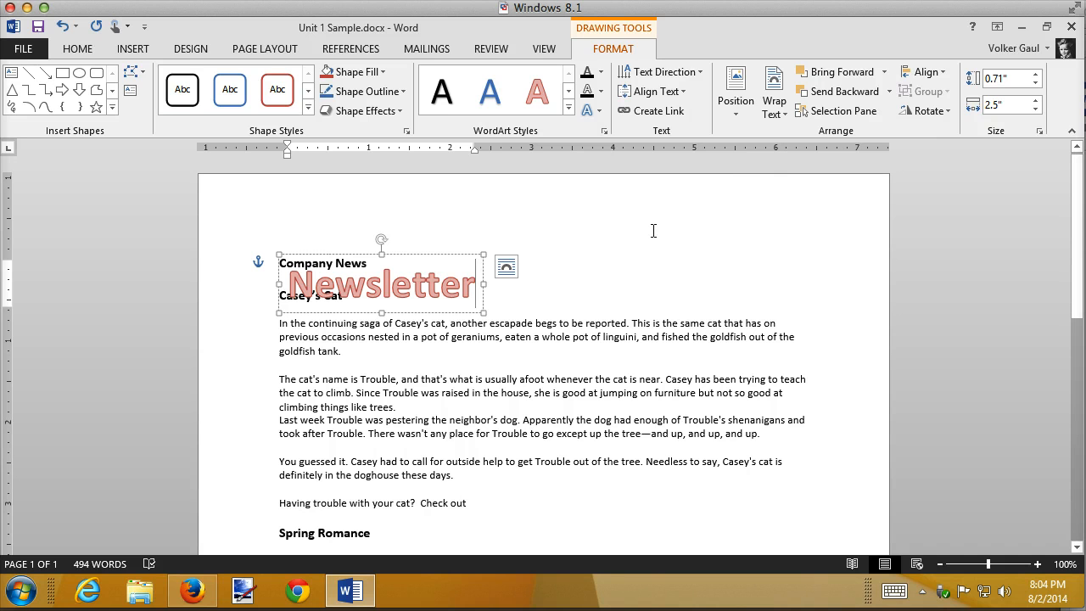
pyautogui.click(547, 288)
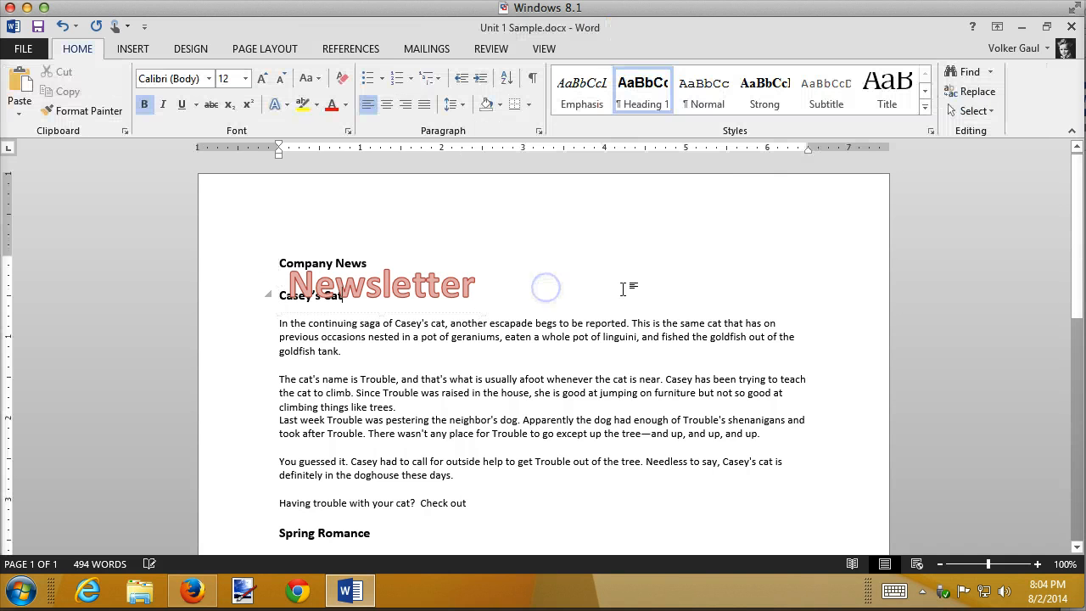
# Set the Newsletter WordArt's text wrapping to Top and Bottom so the headings sit below it
pyautogui.click(399, 289)
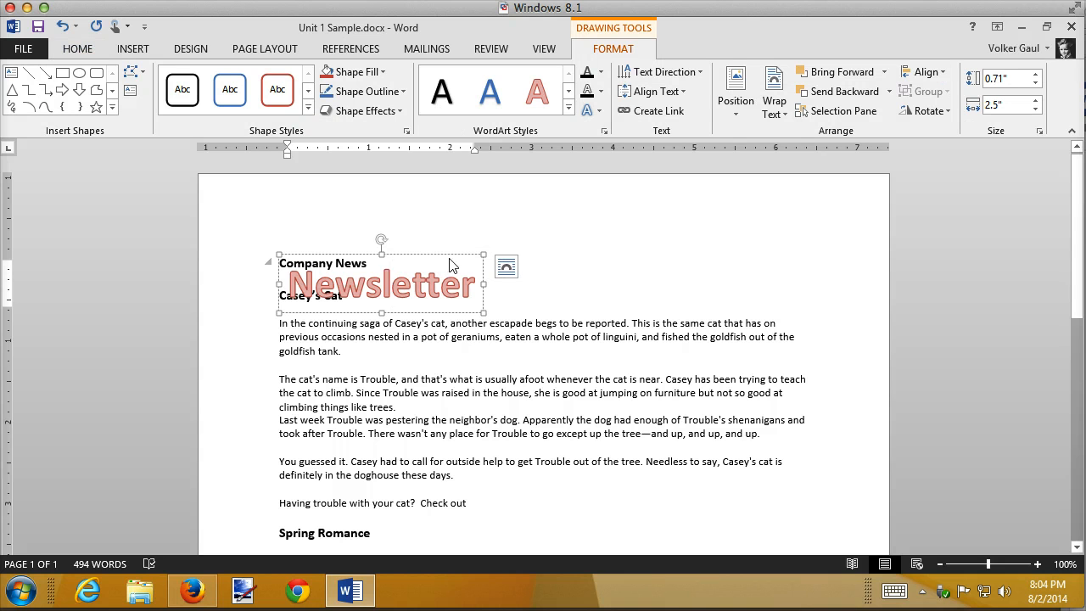
pyautogui.click(504, 269)
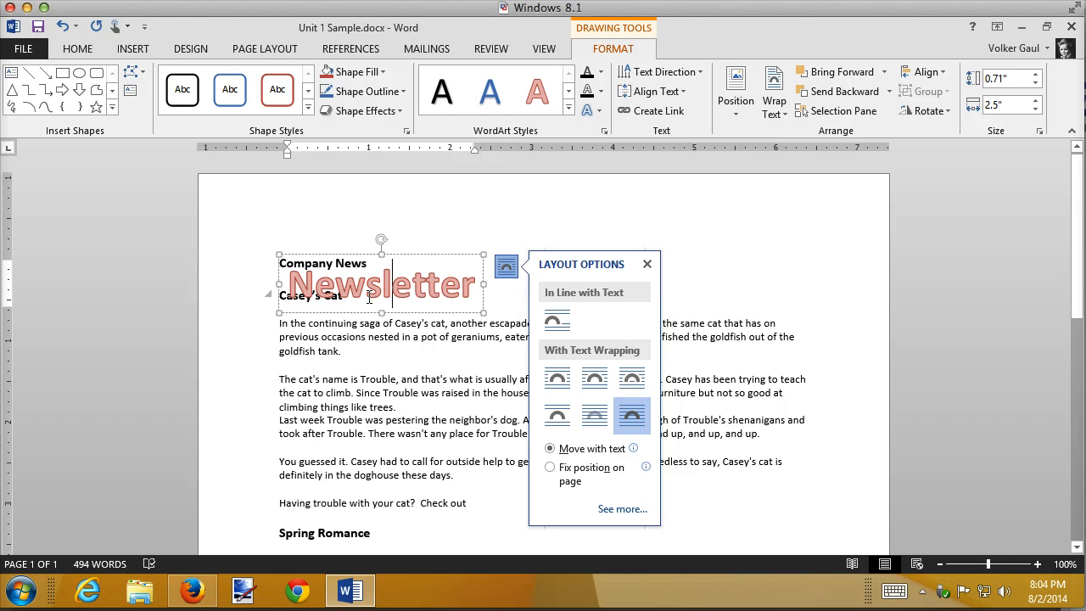
pyautogui.click(557, 418)
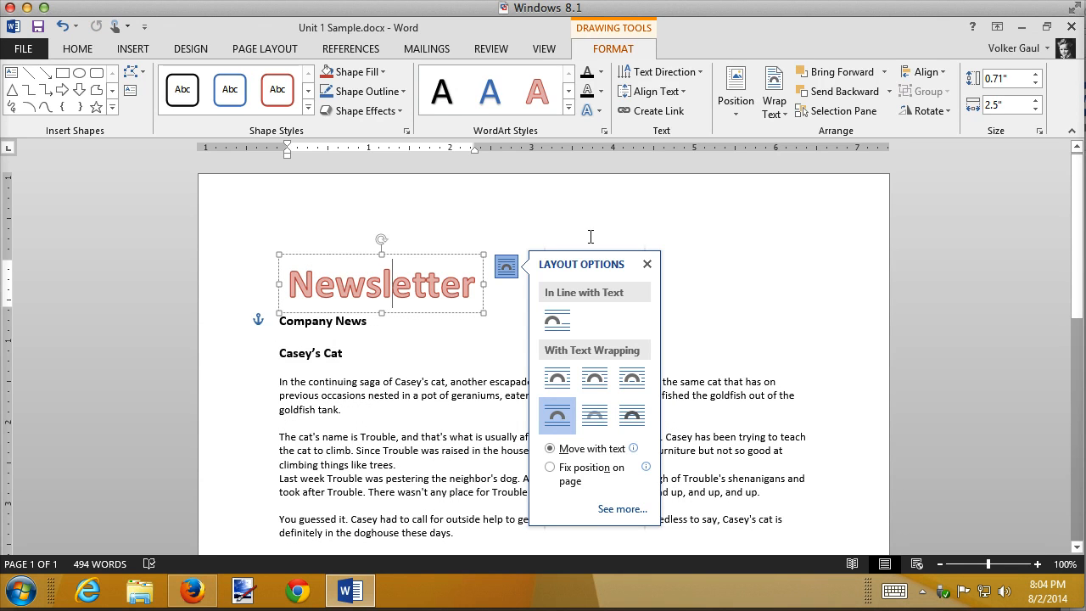
pyautogui.click(803, 226)
# Add the test characters "xcv" in the middle of the Newsletter WordArt and remove them again
pyautogui.click(371, 279)
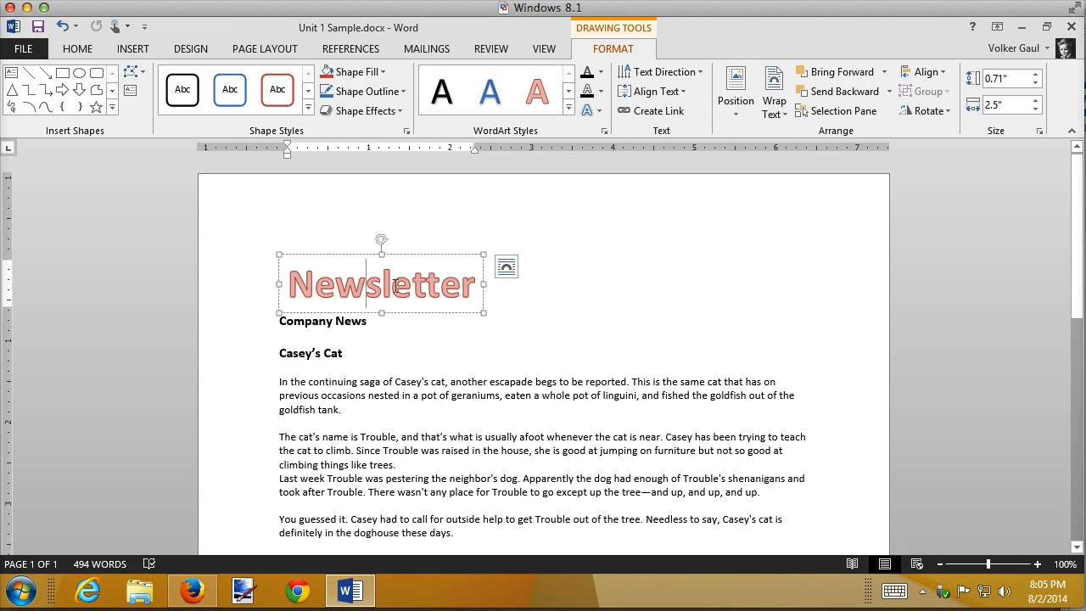
pyautogui.write('xcv')
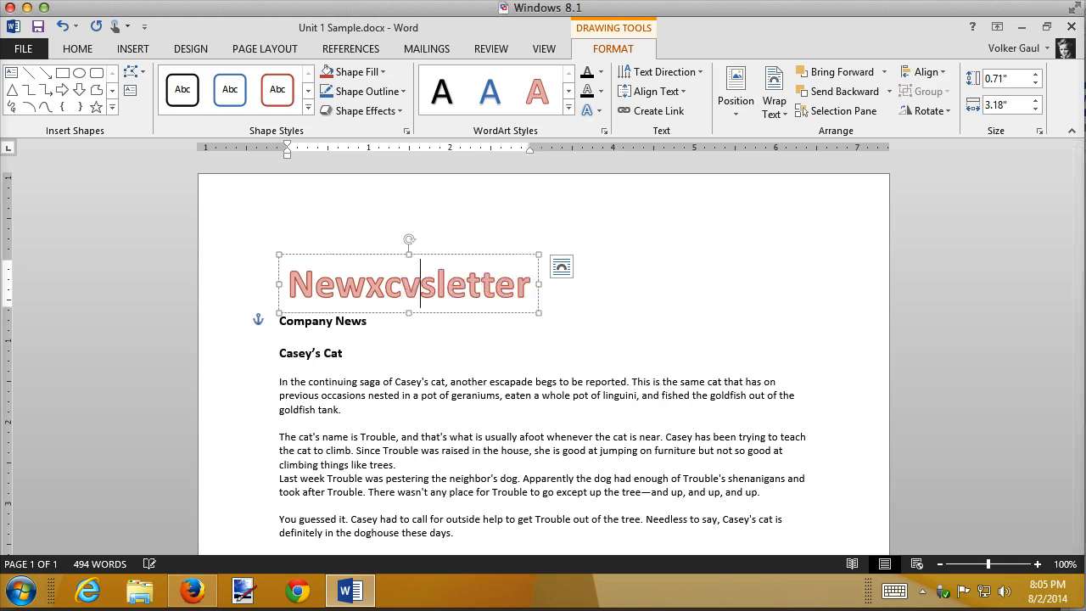
pyautogui.press('BackSpace')
pyautogui.press('BackSpace')
pyautogui.press('BackSpace')
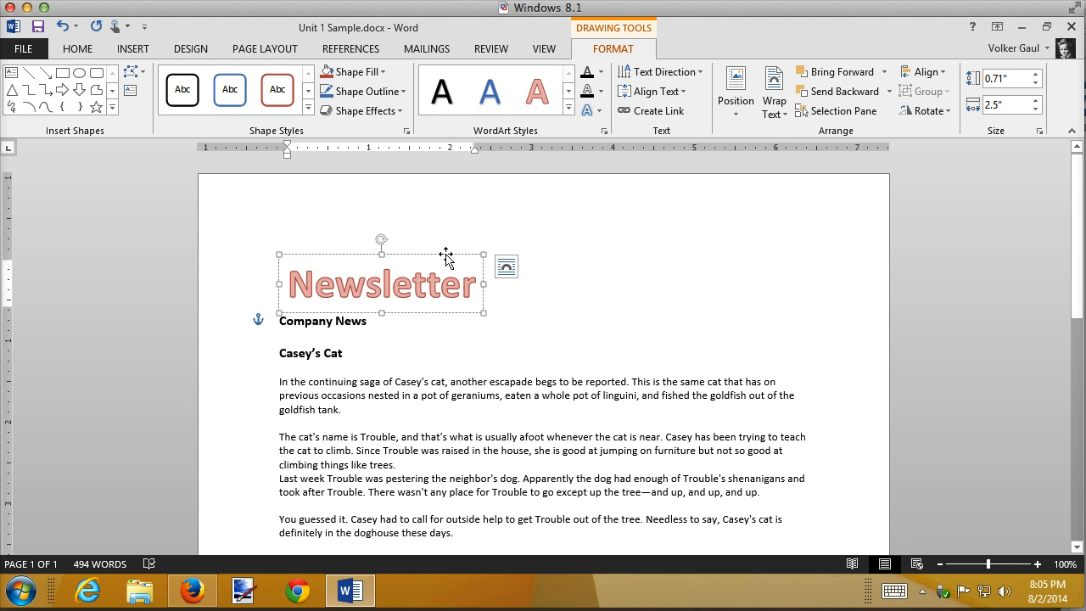
# Restyle the Newsletter WordArt with black letters and a blue shadow, and delete the WordArt
pyautogui.click(1038, 565)
pyautogui.click(1038, 565)
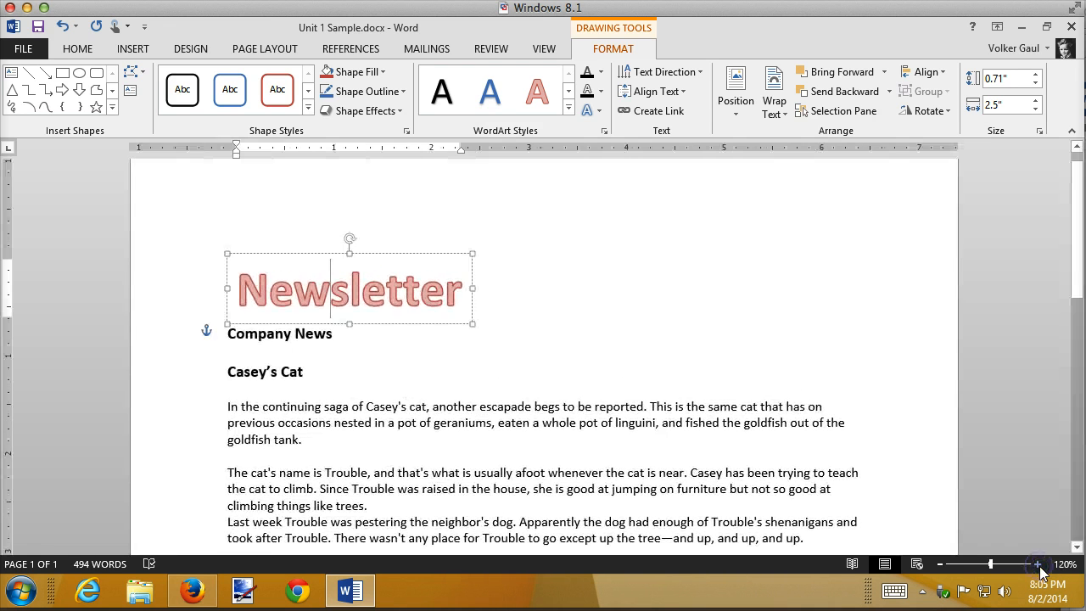
pyautogui.click(415, 253)
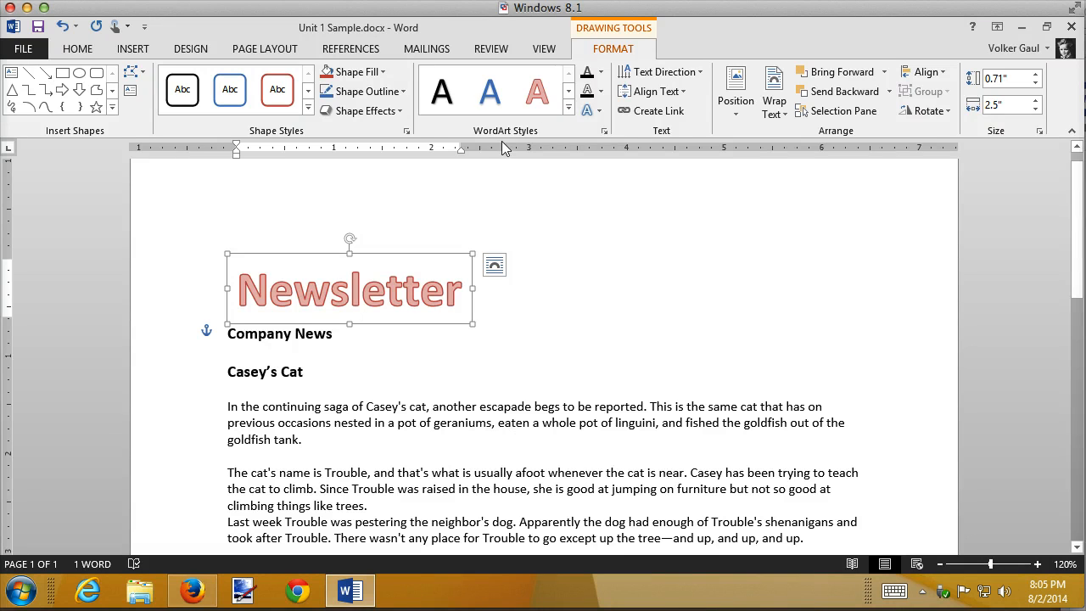
pyautogui.click(569, 108)
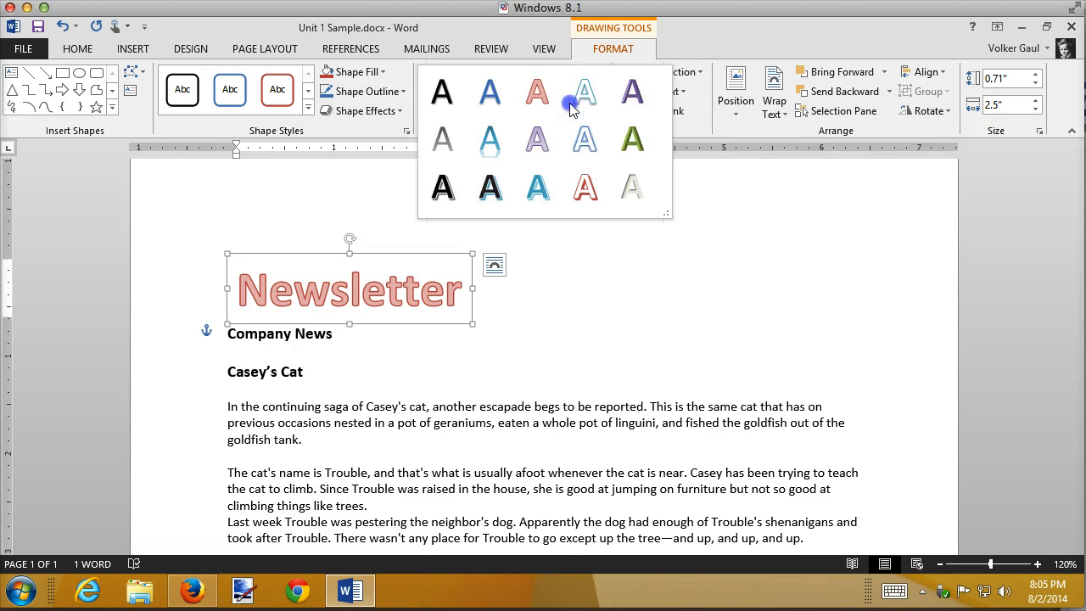
pyautogui.click(490, 188)
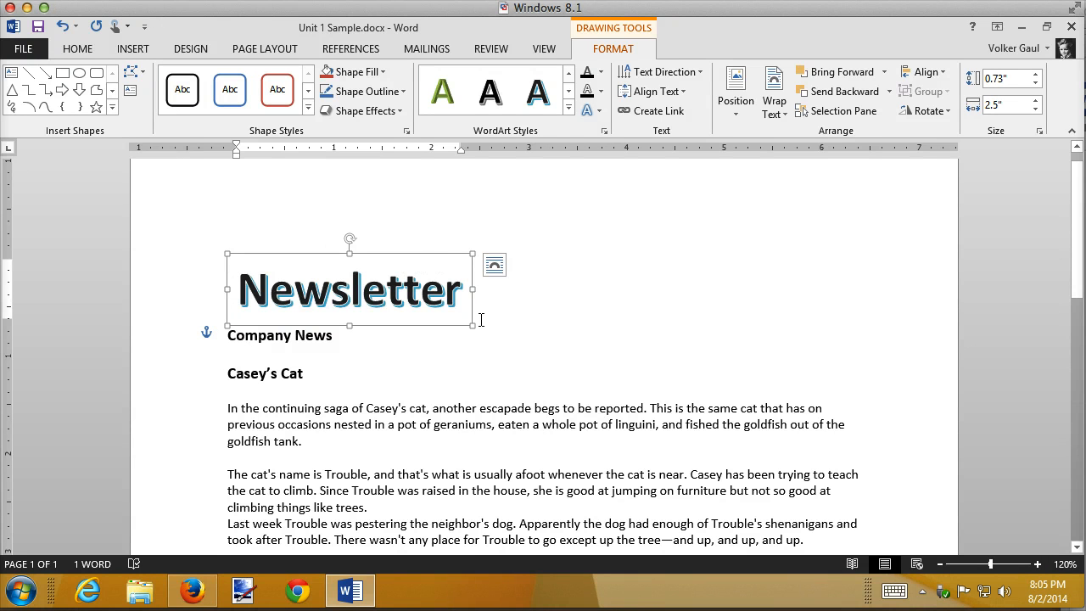
pyautogui.press('Delete')
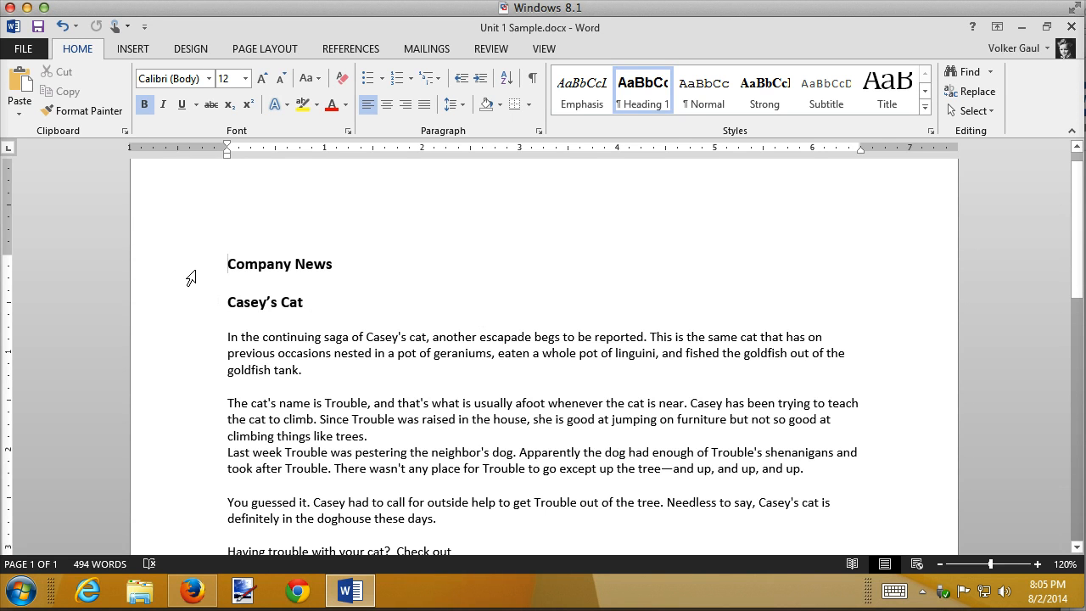
# Clear the formatting of the "Company News" heading and convert it into WordArt with black letters and a blue shadow
pyautogui.click(182, 277)
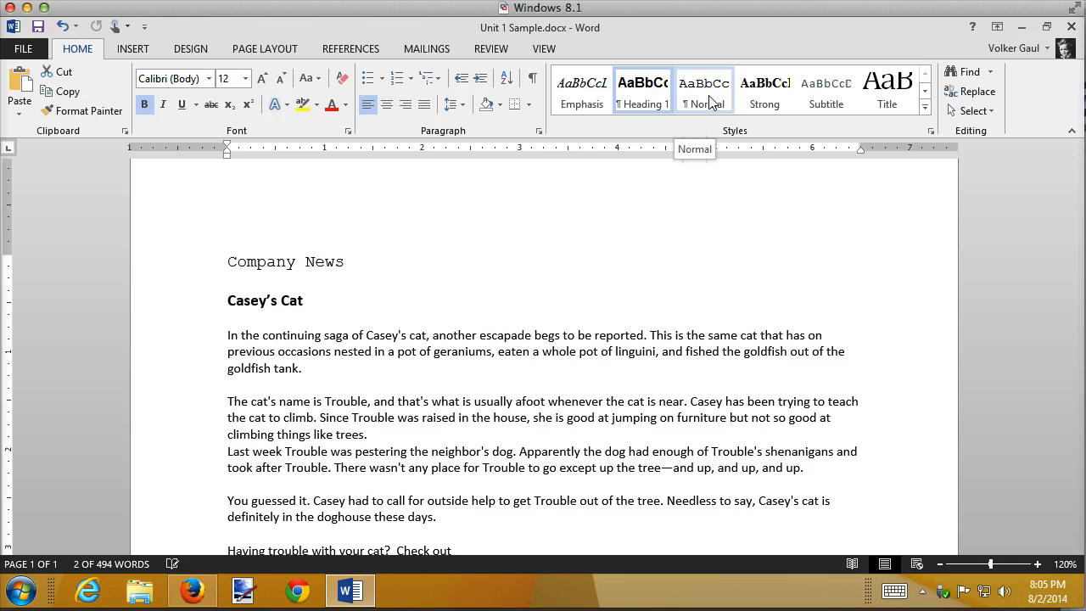
pyautogui.click(344, 79)
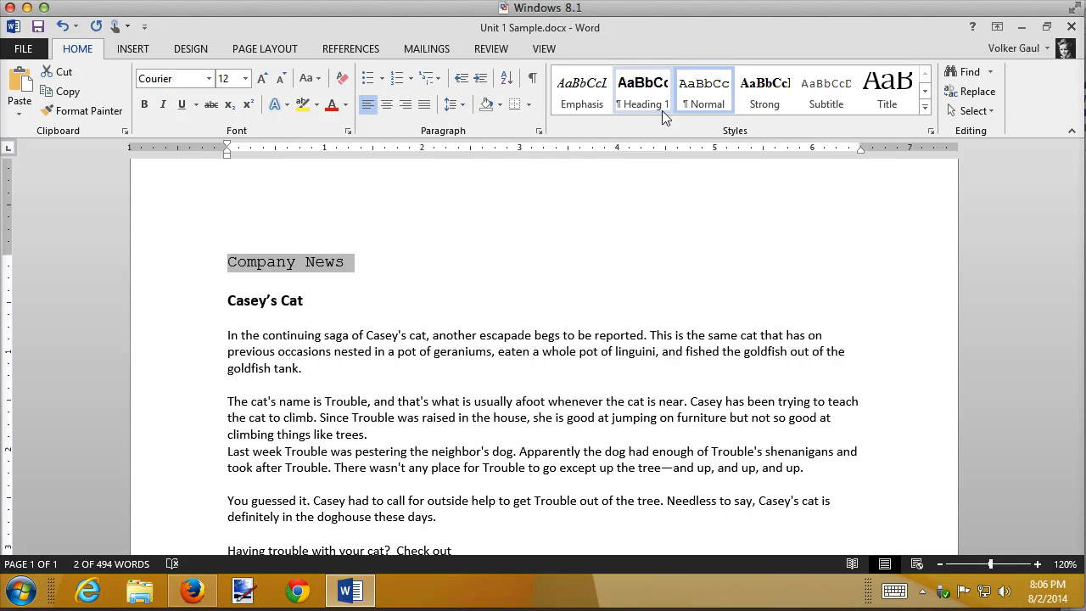
pyautogui.click(140, 44)
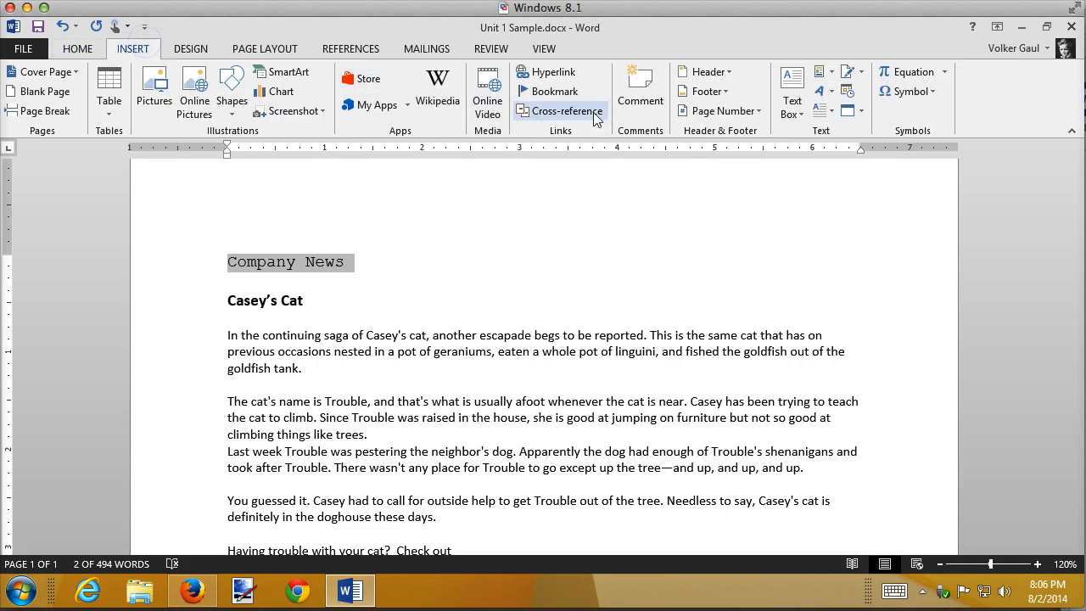
pyautogui.click(834, 96)
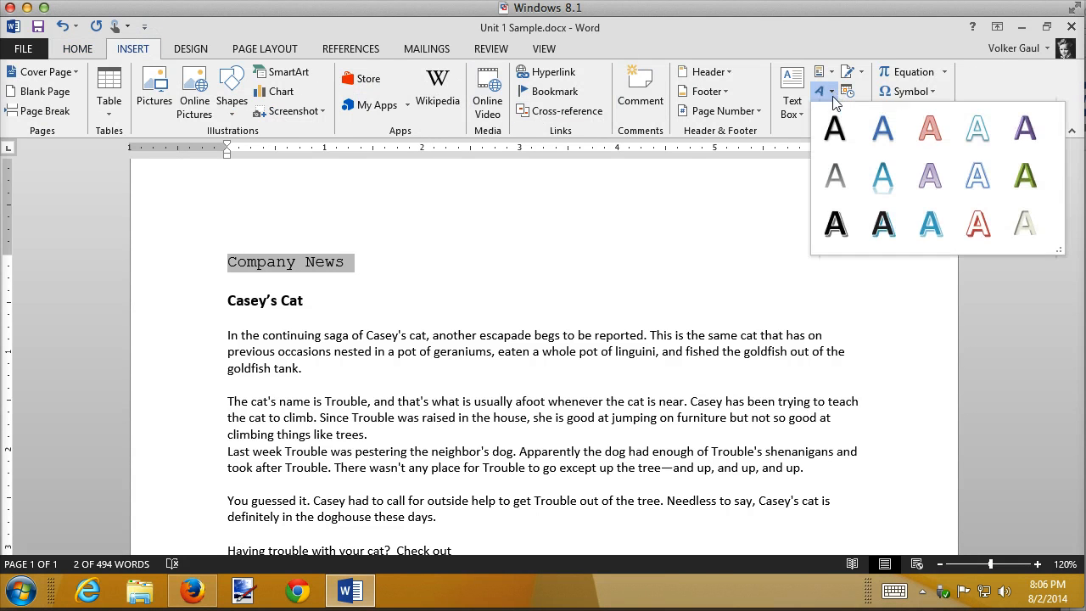
pyautogui.click(887, 222)
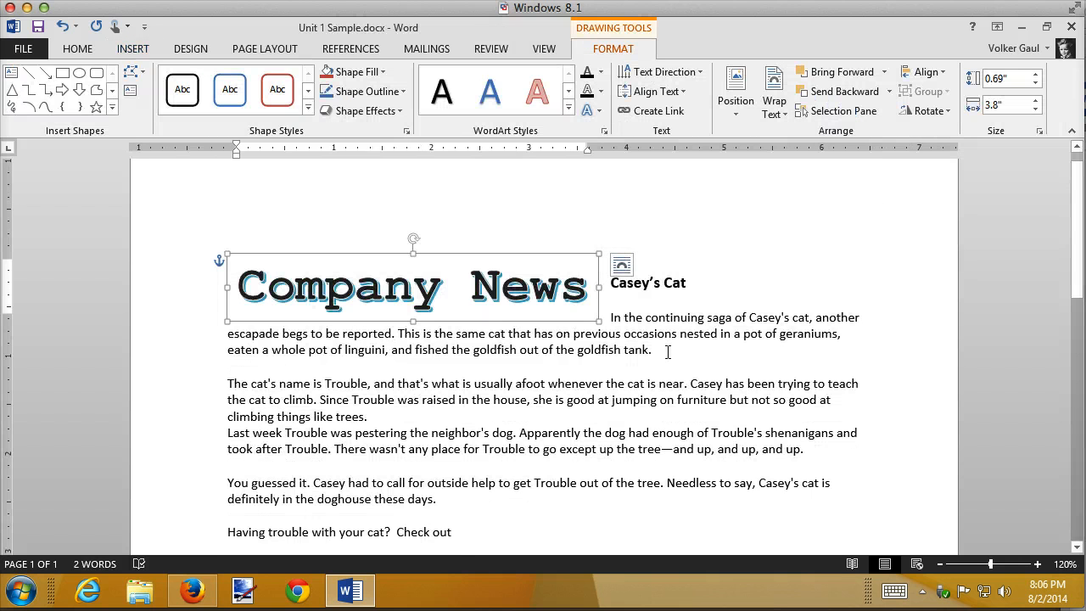
# Set the Company News WordArt's text wrapping to Top and Bottom
pyautogui.click(621, 265)
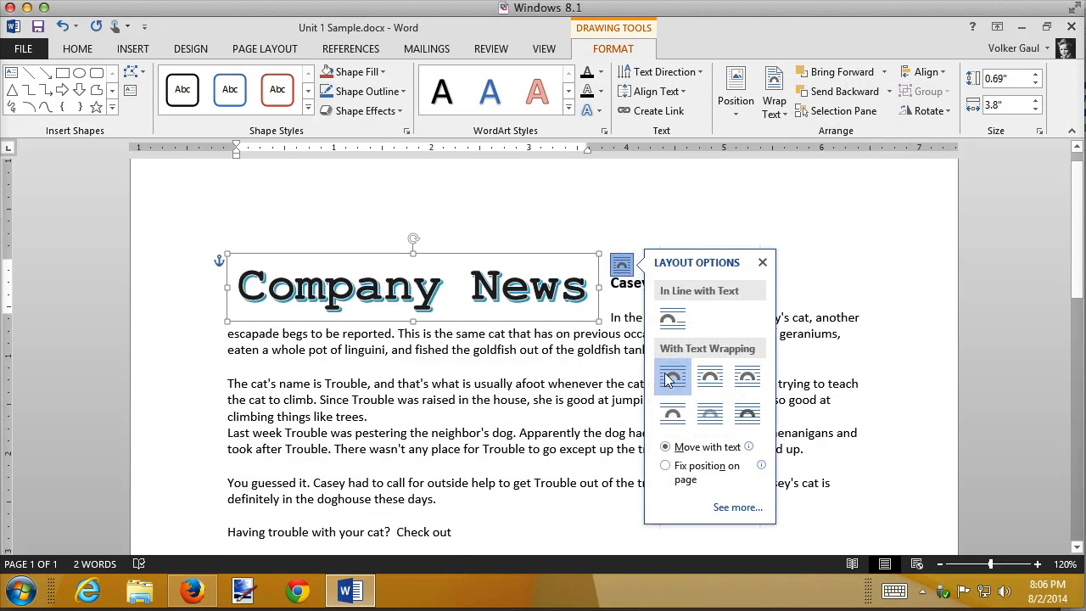
pyautogui.click(670, 414)
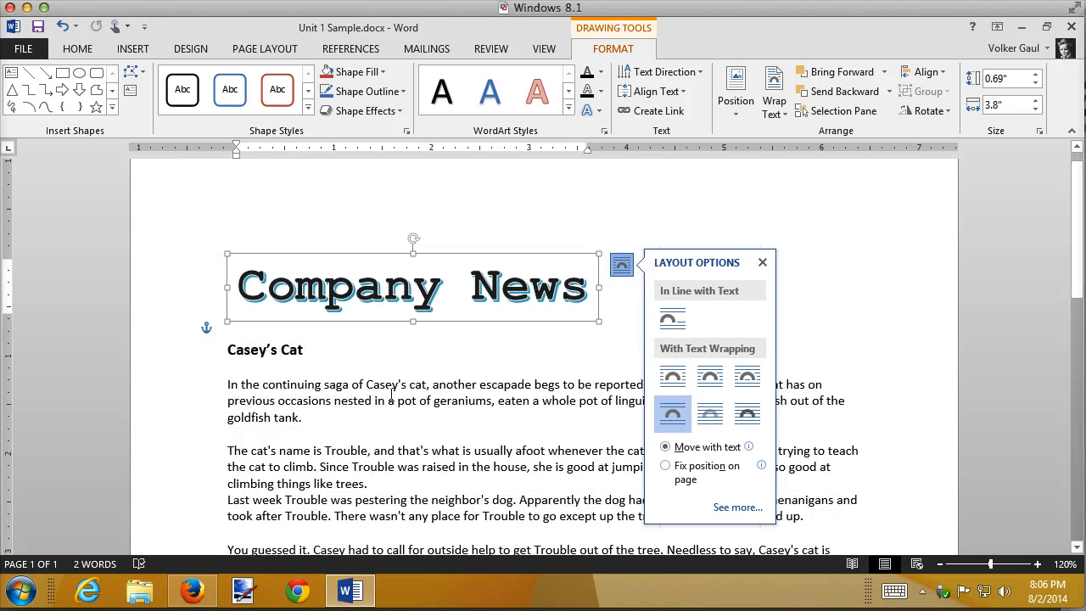
pyautogui.click(386, 332)
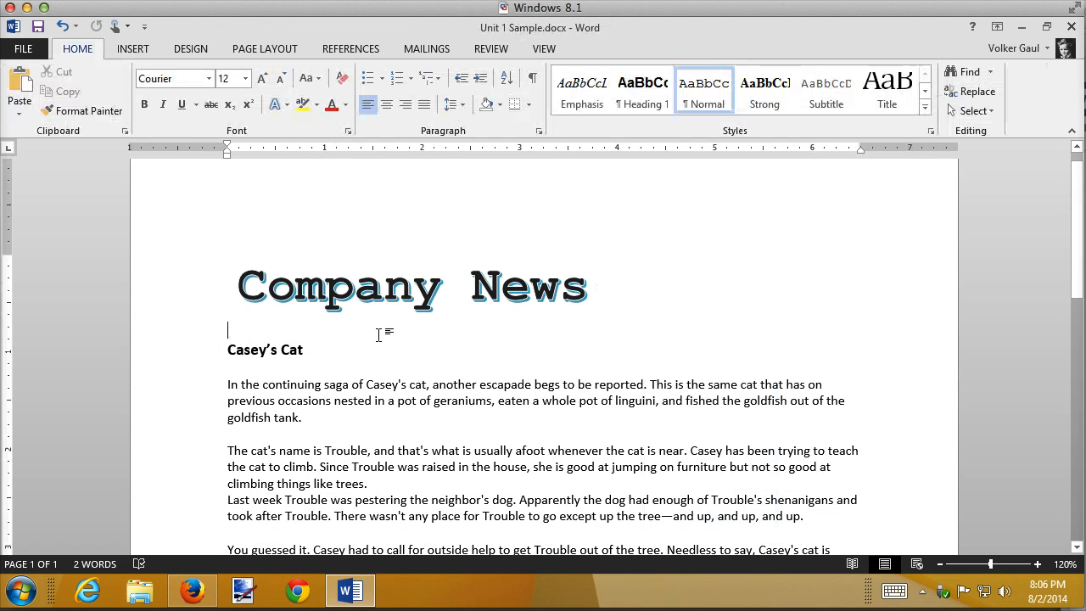
# Widen the Company News WordArt box until it reaches the page's right text margin
pyautogui.click(356, 299)
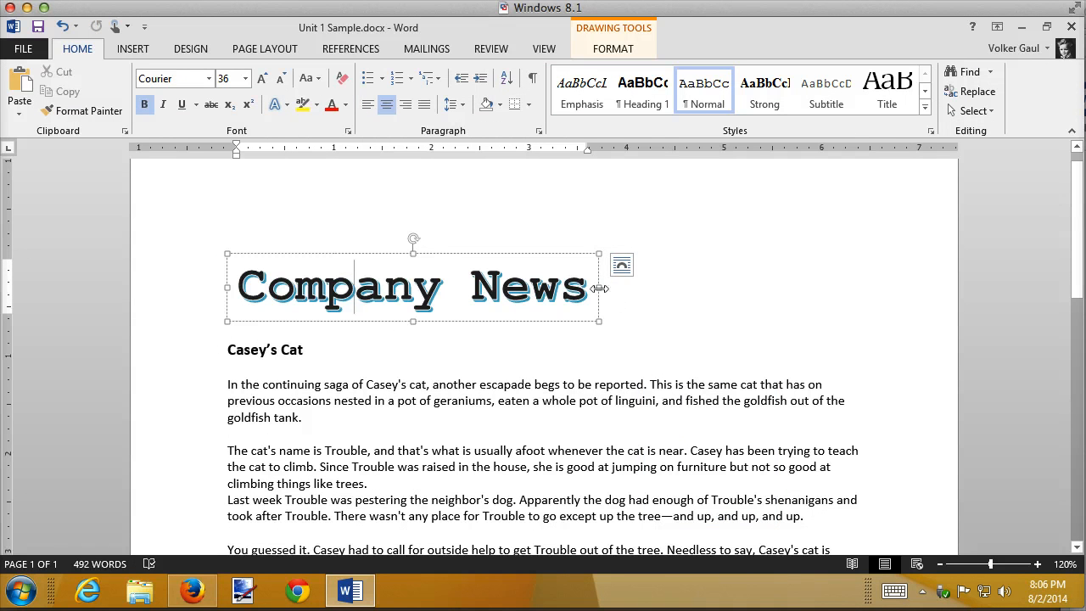
pyautogui.moveTo(599, 297); pyautogui.dragTo(775, 292)
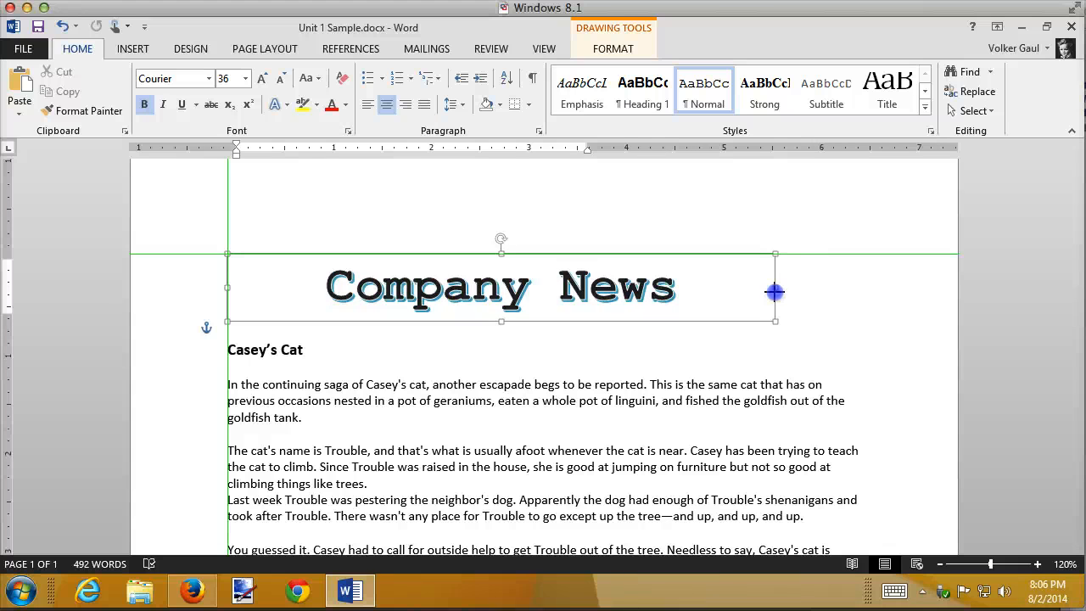
pyautogui.moveTo(774, 292); pyautogui.dragTo(834, 287)
pyautogui.moveTo(845, 287); pyautogui.dragTo(868, 287)
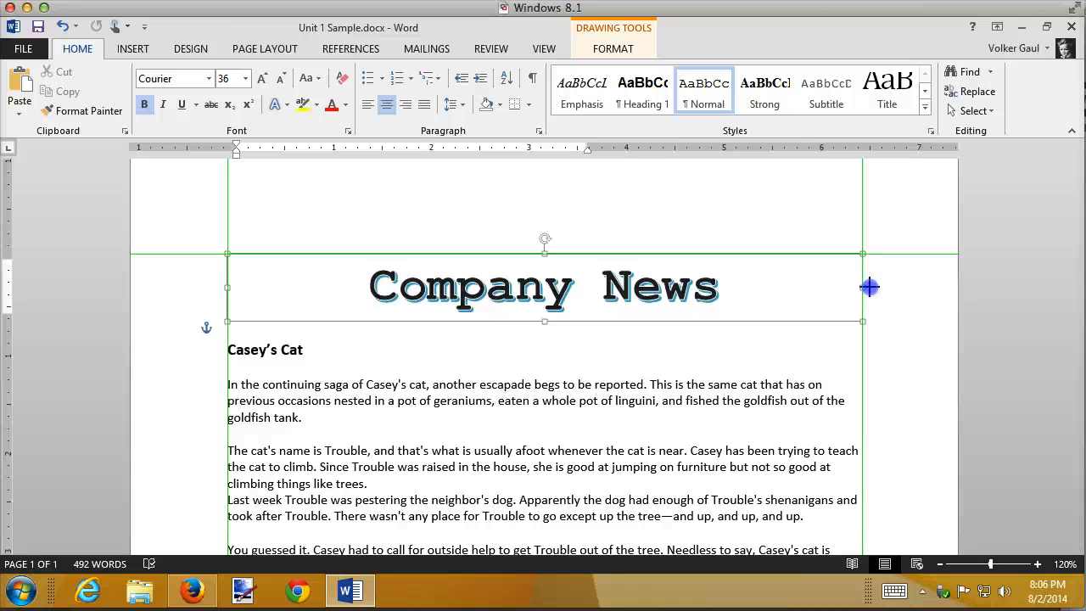
# Narrow the Company News WordArt box to slightly wider than its text and compare its width with the body text on the ruler
pyautogui.moveTo(870, 286); pyautogui.dragTo(614, 287)
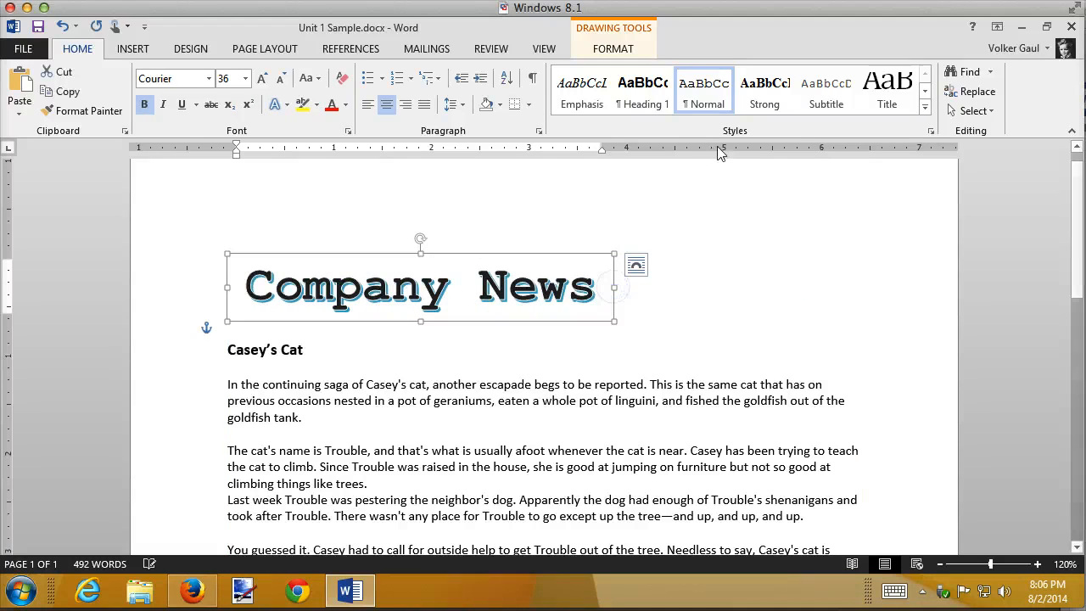
pyautogui.click(681, 373)
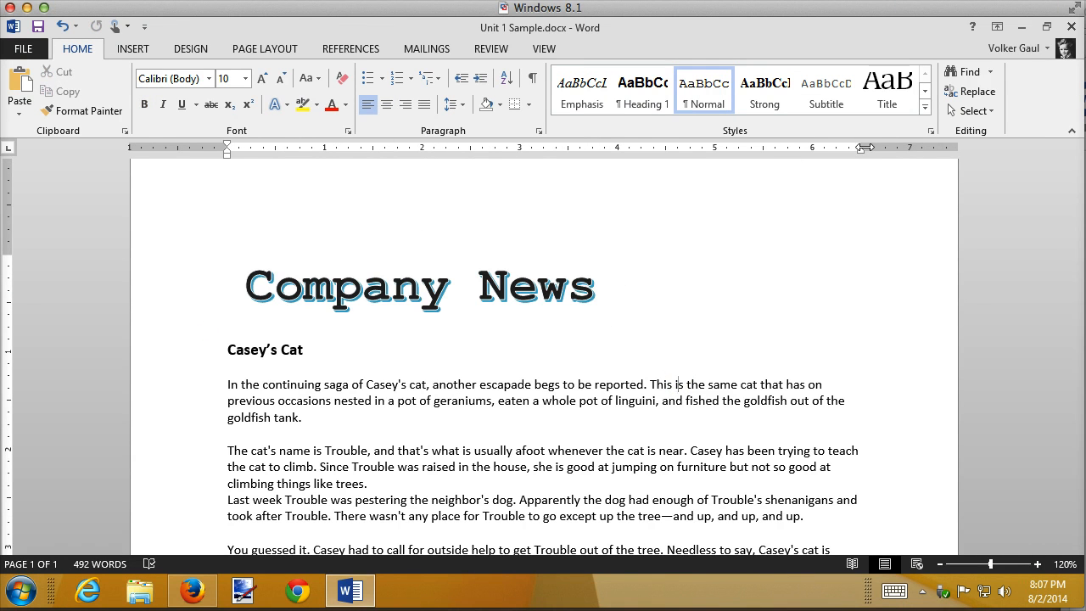
pyautogui.click(362, 299)
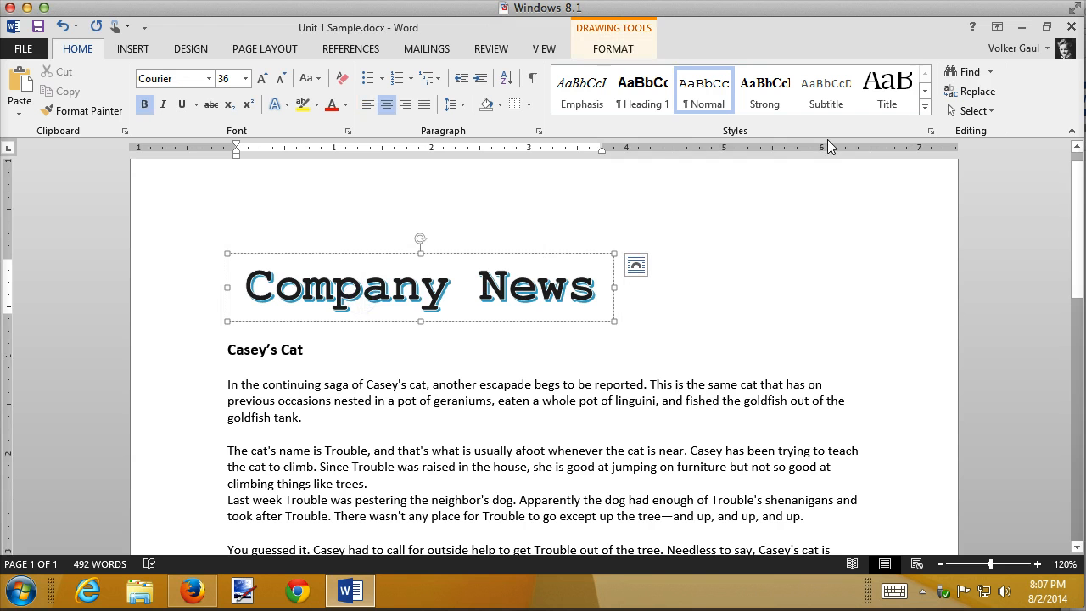
# Set the width of the Company News WordArt box to 6.5 inches
pyautogui.click(613, 50)
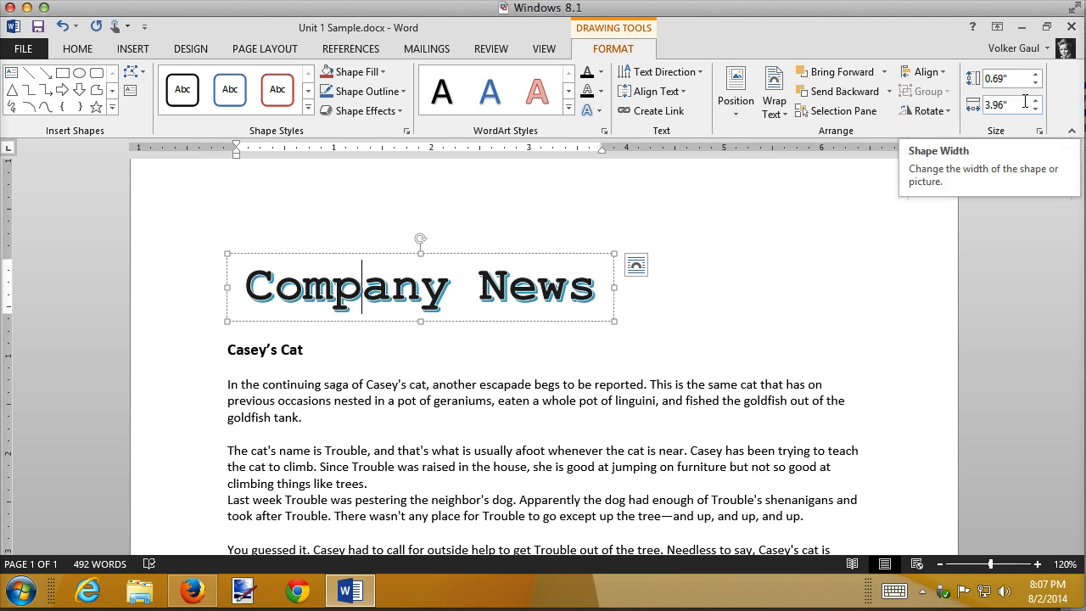
pyautogui.moveTo(984, 104); pyautogui.dragTo(1035, 106)
pyautogui.write('6.5')
pyautogui.press('Return')
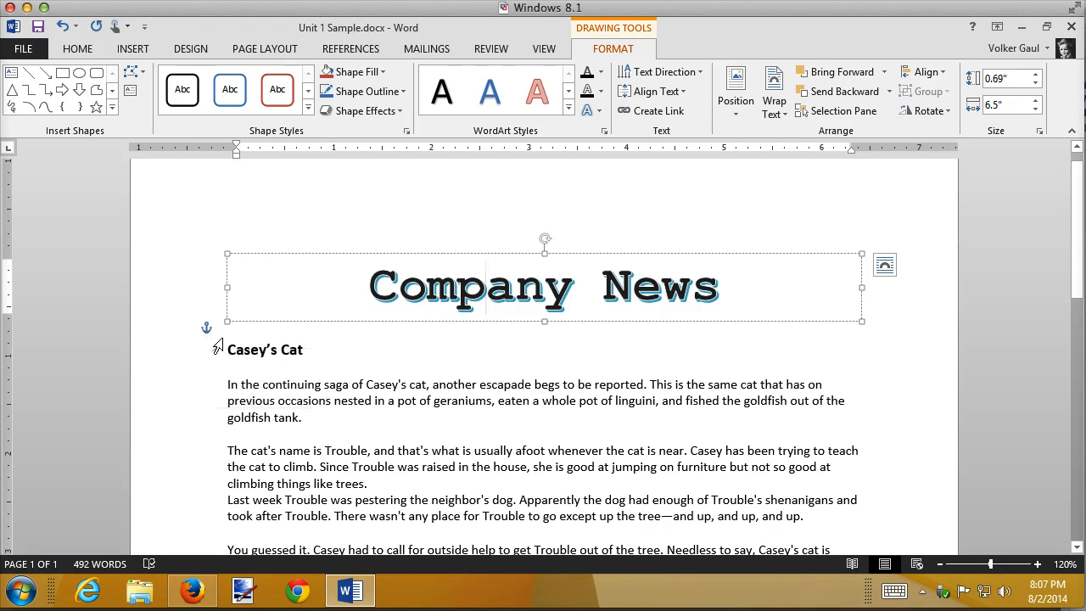
# Move the Company News WordArt's anchor down to the Casey's Cat heading and back to the paragraph above it
pyautogui.click(294, 323)
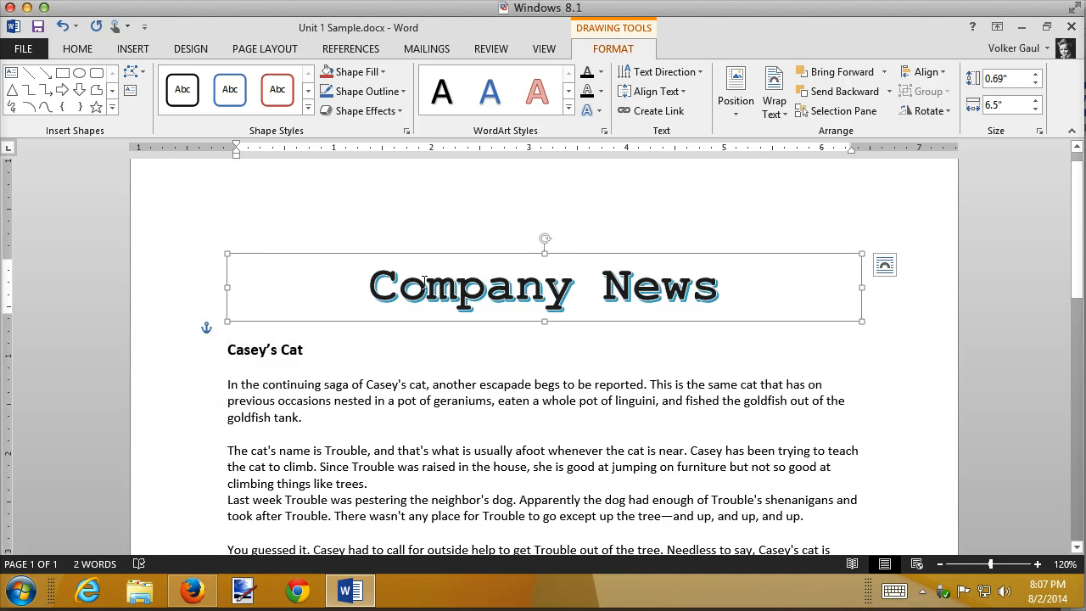
pyautogui.moveTo(206, 330); pyautogui.dragTo(205, 349)
pyautogui.click(210, 348)
pyautogui.moveTo(212, 344); pyautogui.dragTo(207, 329)
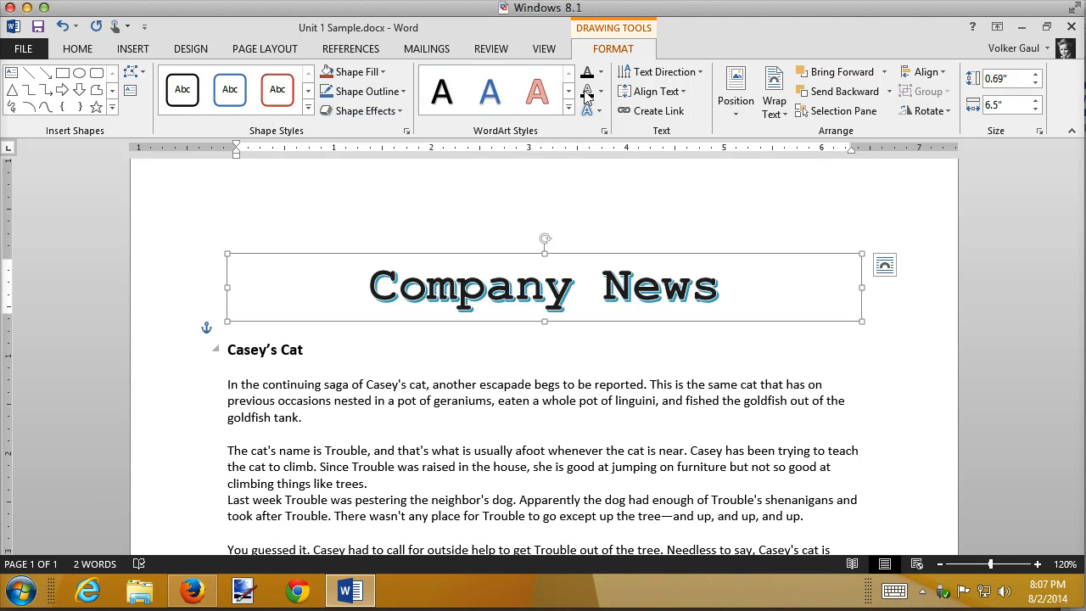
# Change the shadow color of the Company News WordArt to a dark red theme color
pyautogui.click(550, 102)
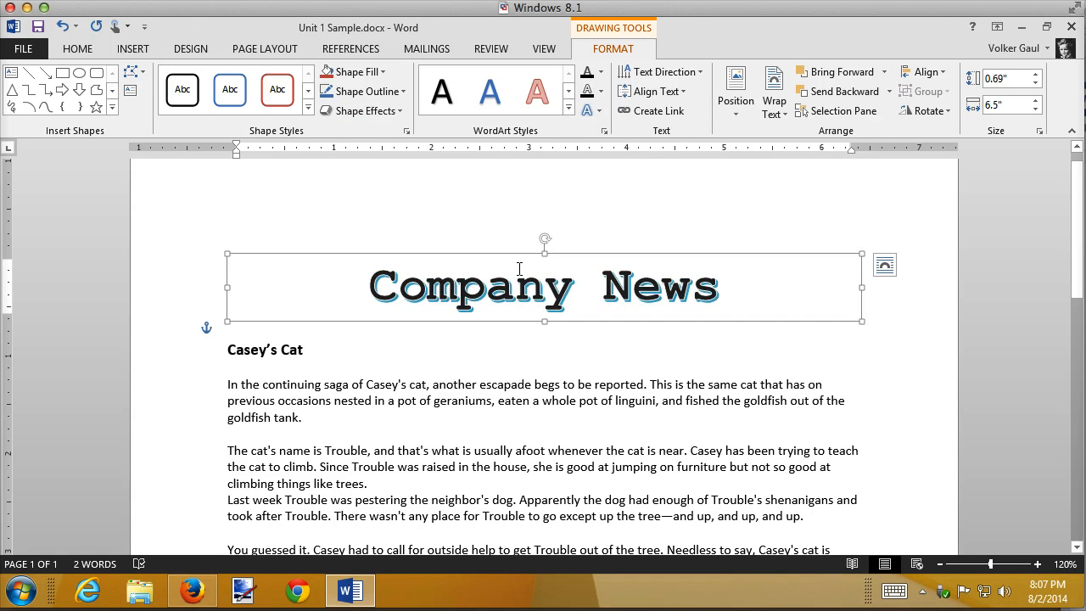
pyautogui.click(600, 112)
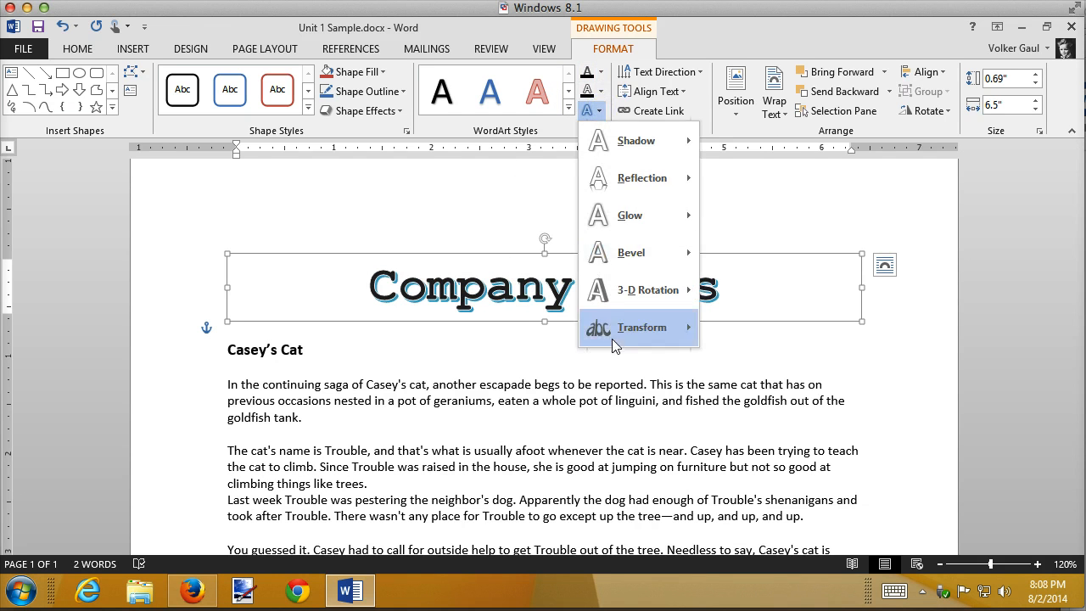
pyautogui.moveTo(640, 149)
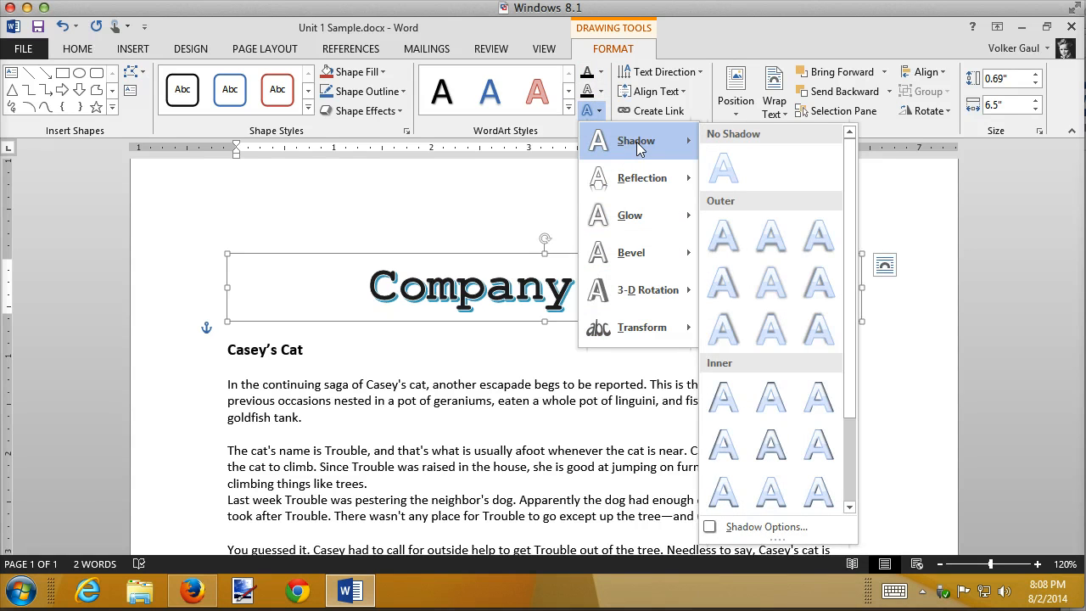
pyautogui.click(766, 526)
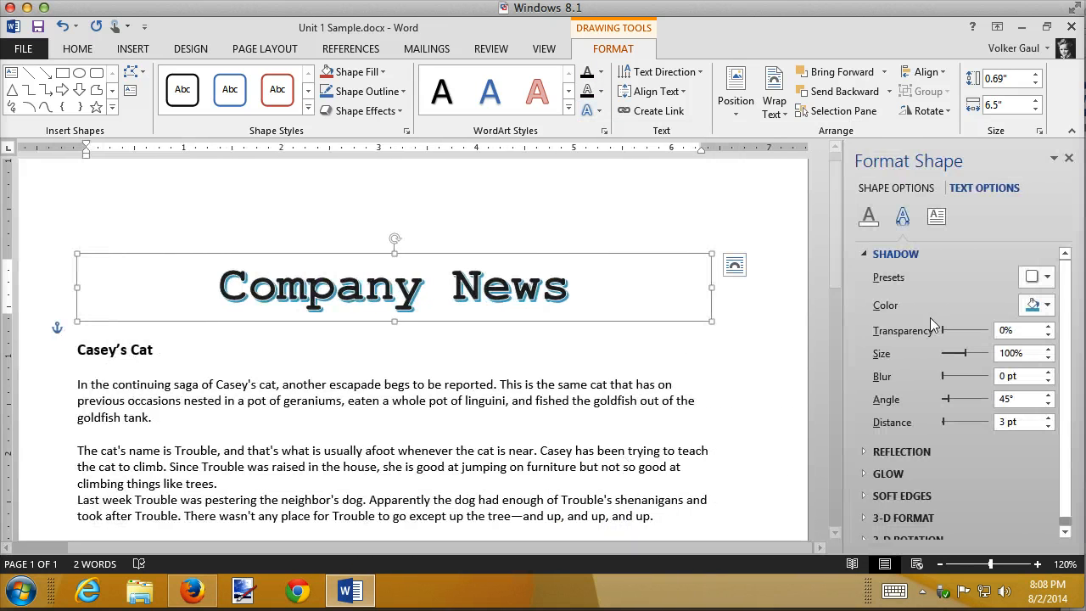
pyautogui.click(1048, 306)
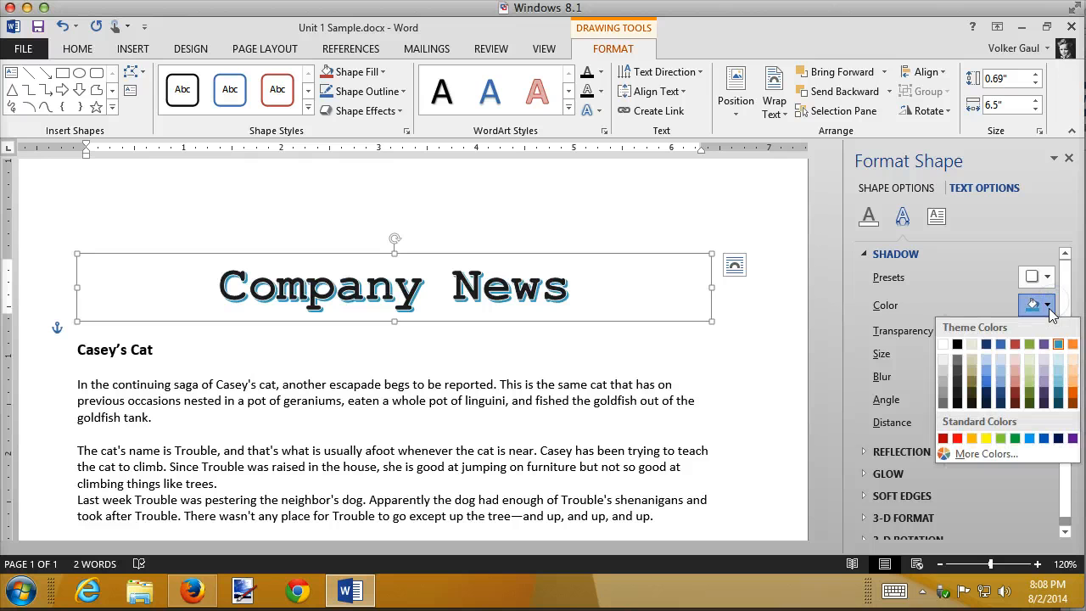
pyautogui.click(1016, 399)
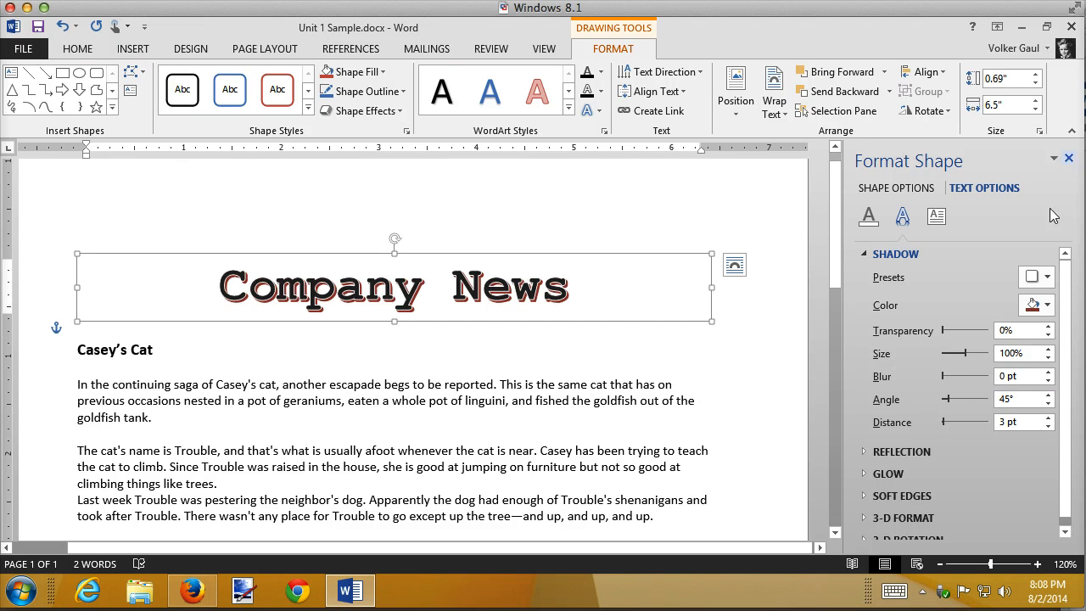
pyautogui.click(1069, 158)
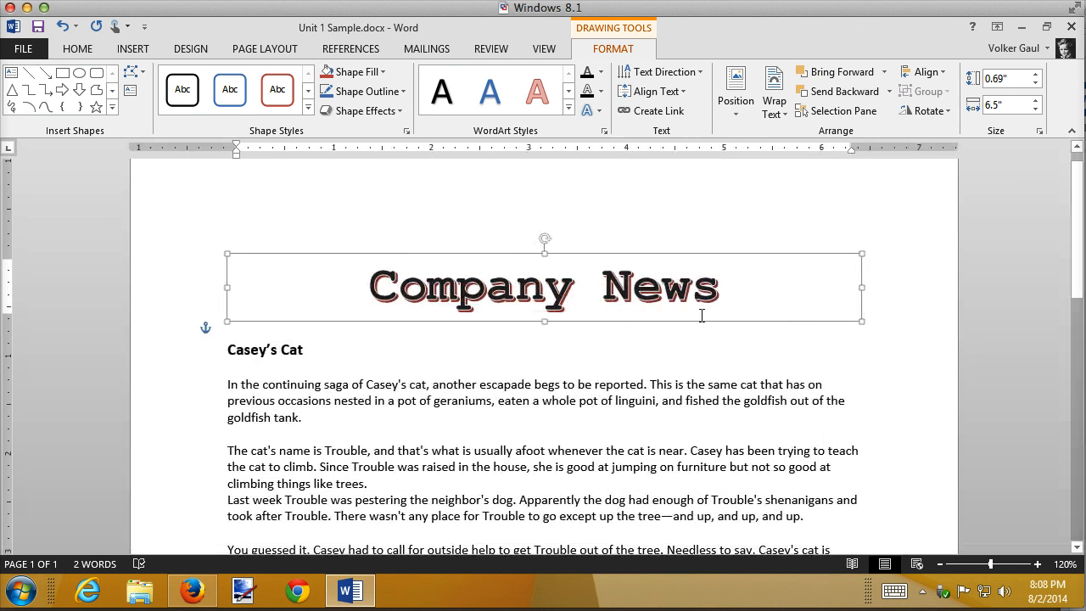
# Look at the WordArt's layout options and undo the shadow color change
pyautogui.click(885, 265)
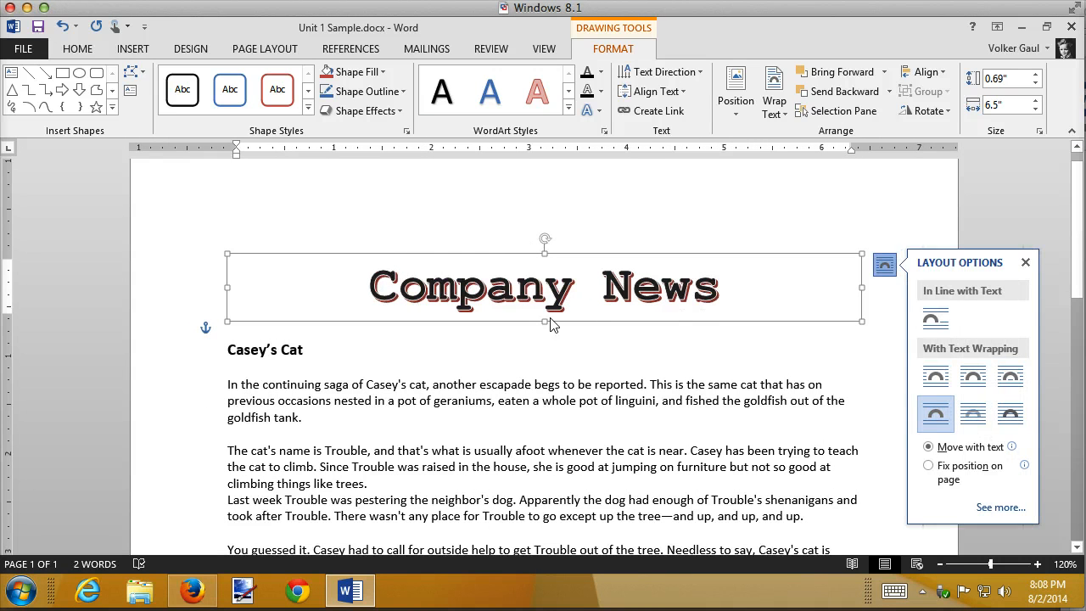
pyautogui.click(584, 367)
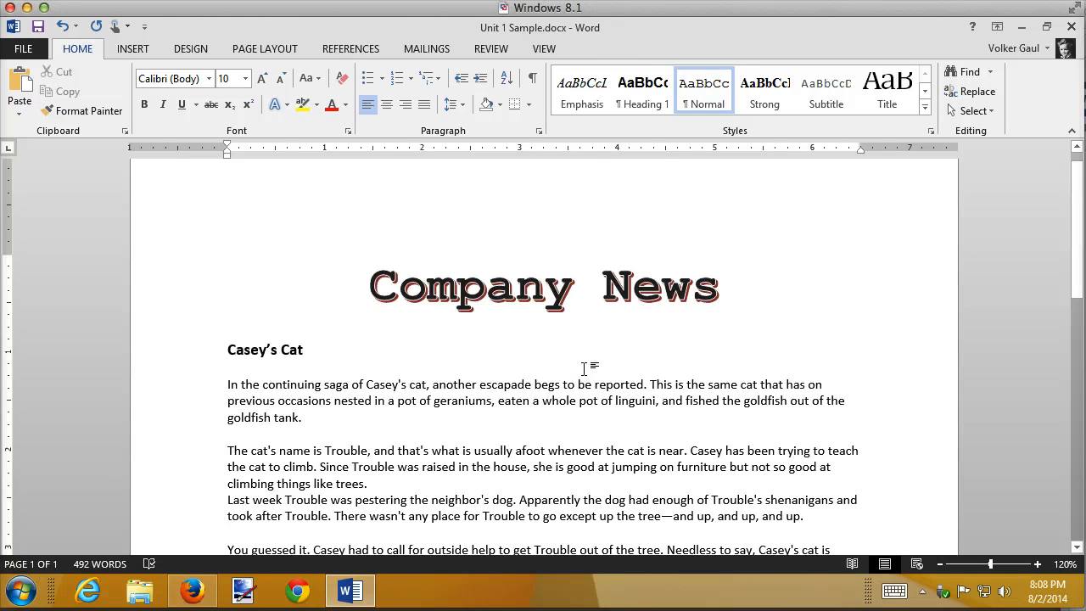
pyautogui.hotkey('ctrl', 'z')
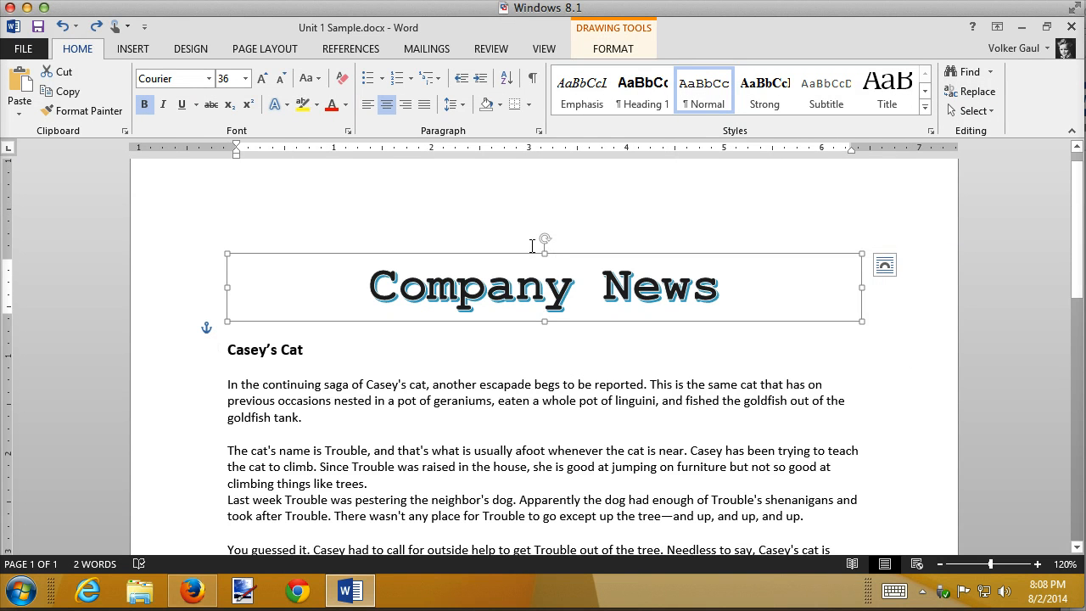
# Apply the first Warp transform to the Company News WordArt so its letters stretch across the box
pyautogui.click(625, 49)
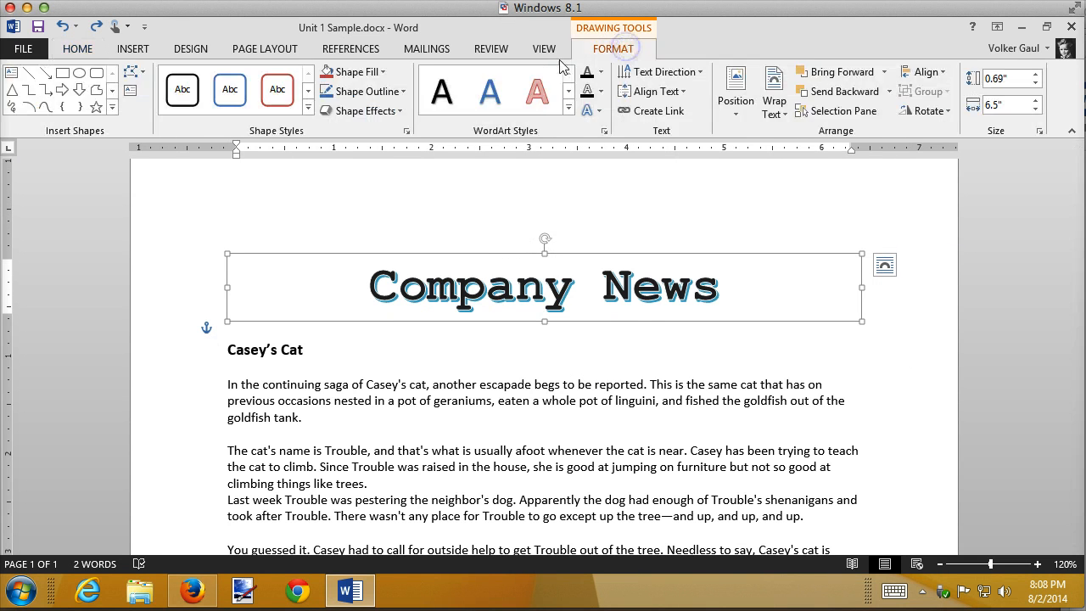
pyautogui.click(597, 113)
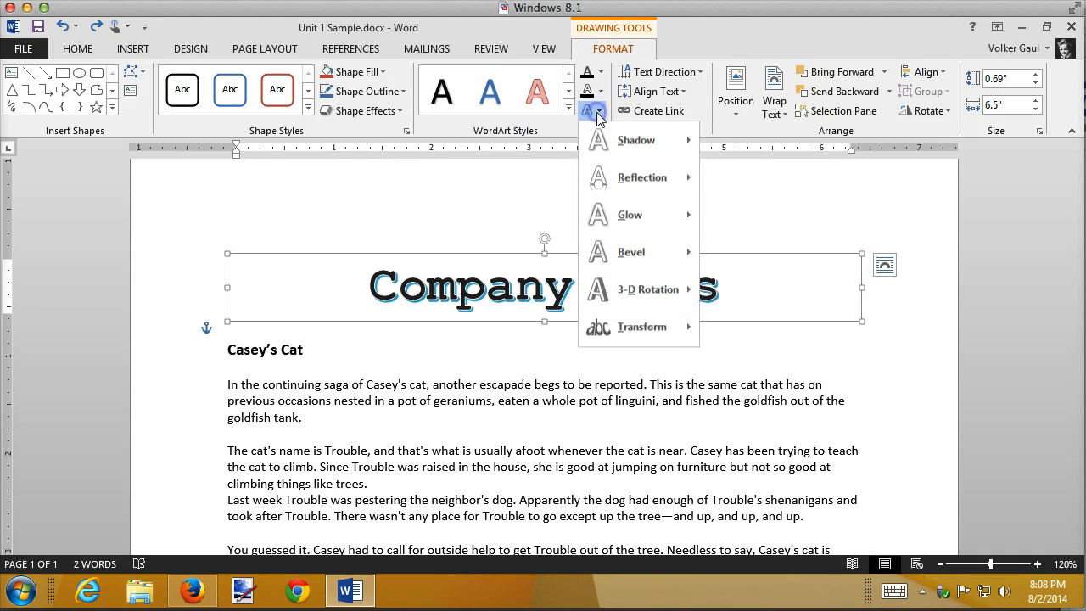
pyautogui.moveTo(634, 331)
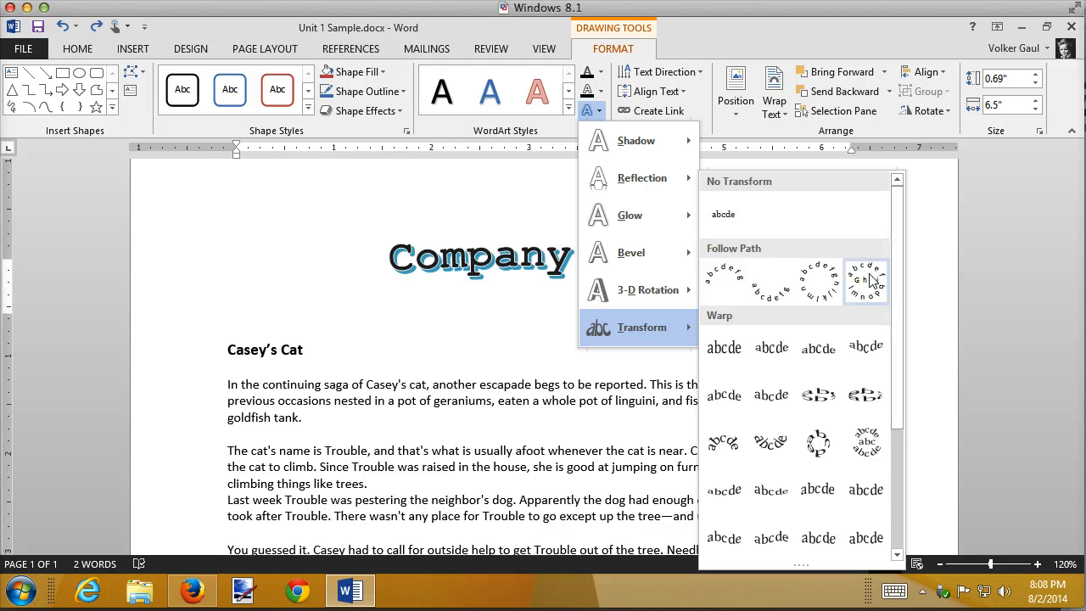
pyautogui.click(728, 361)
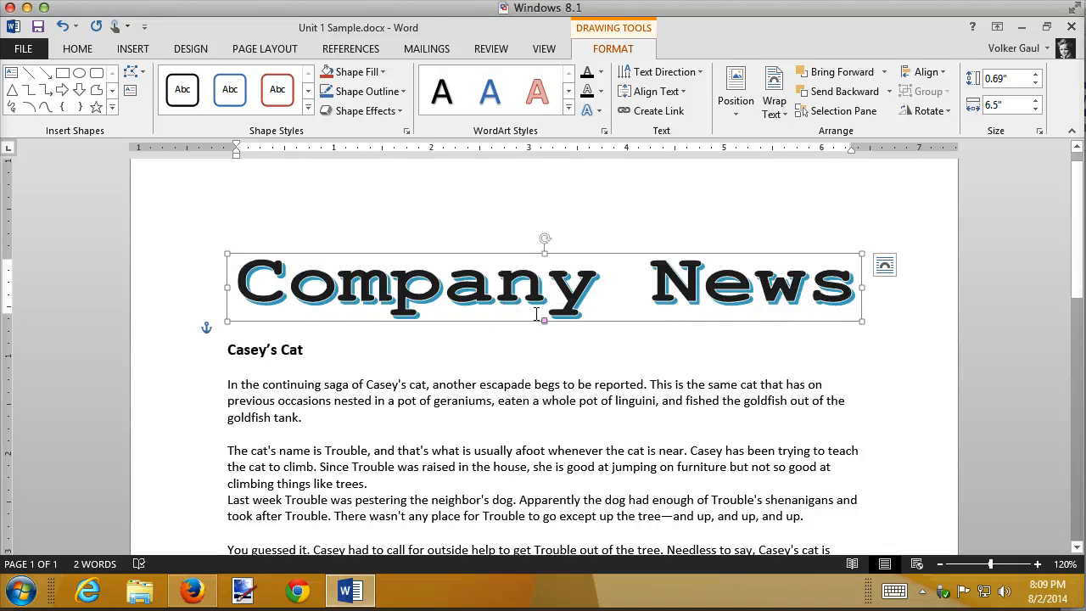
# Slant the warped Company News letters slightly to the right, like italics, and deselect the WordArt
pyautogui.moveTo(544, 322); pyautogui.dragTo(492, 319)
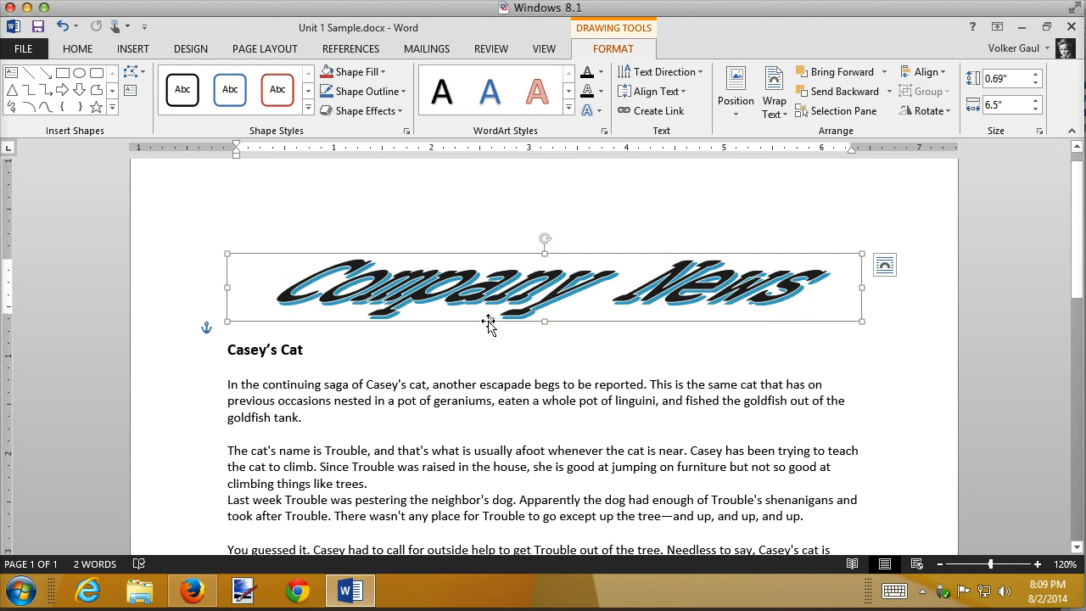
pyautogui.moveTo(492, 321); pyautogui.dragTo(535, 321)
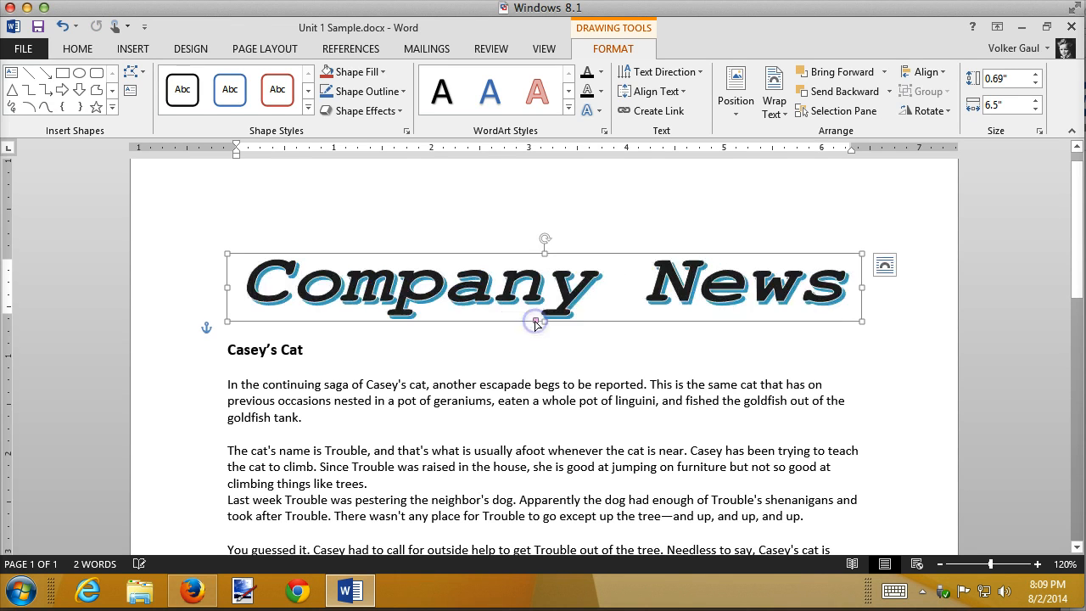
pyautogui.click(568, 358)
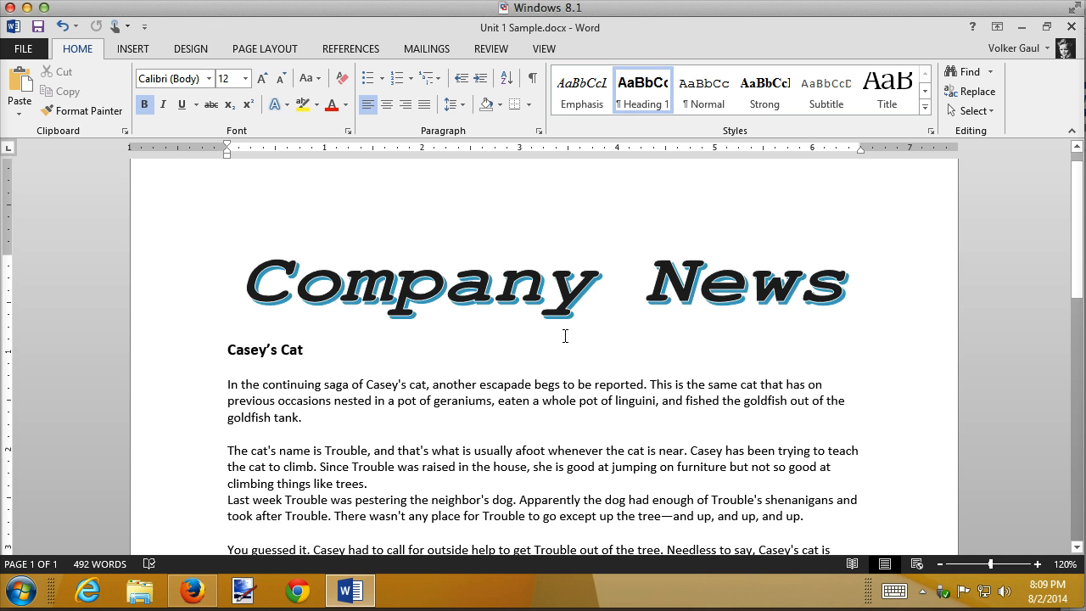
# Enter the Company News WordArt's text to view it in editing mode, and leave it to see the warped title again
pyautogui.click(493, 331)
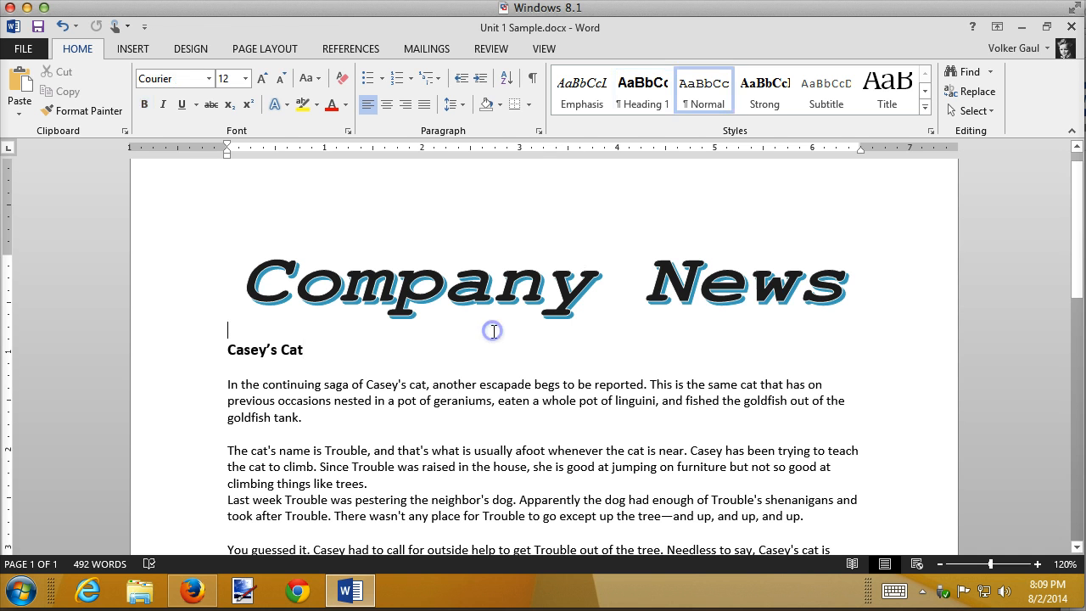
pyautogui.click(492, 308)
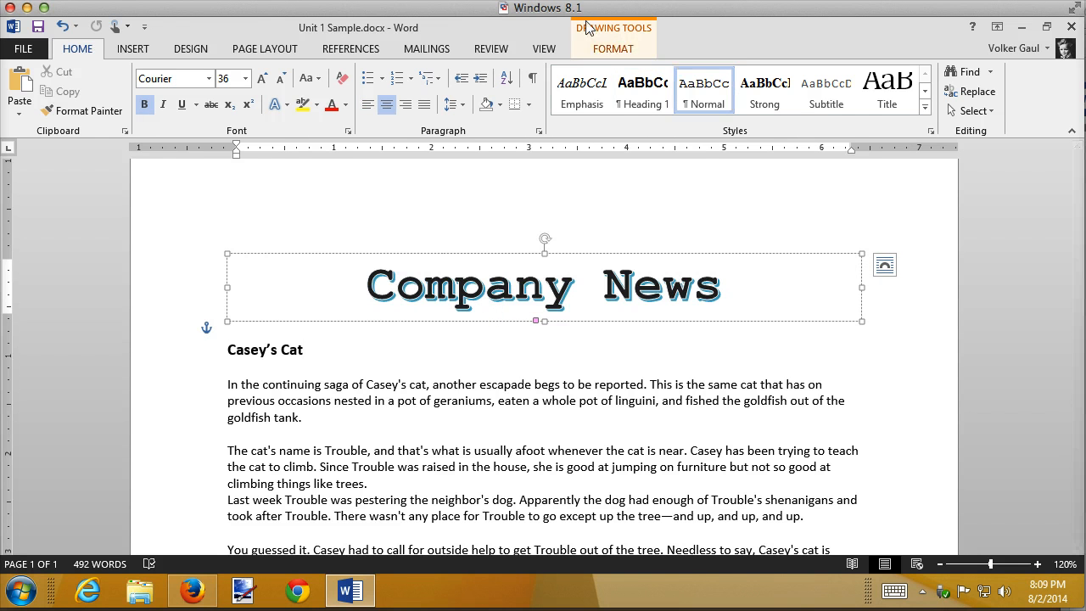
pyautogui.click(607, 48)
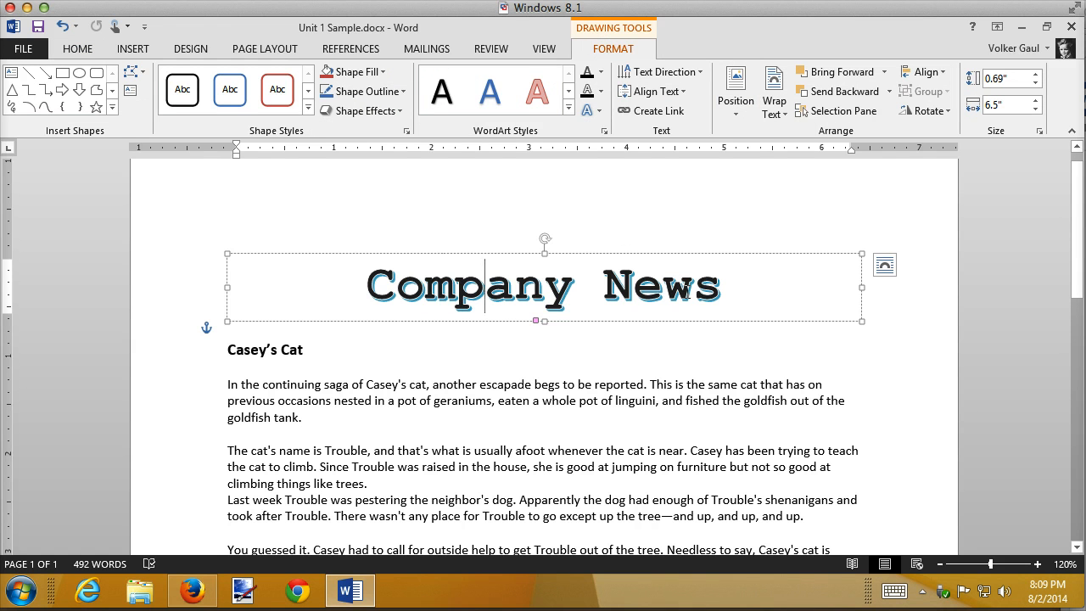
pyautogui.click(683, 358)
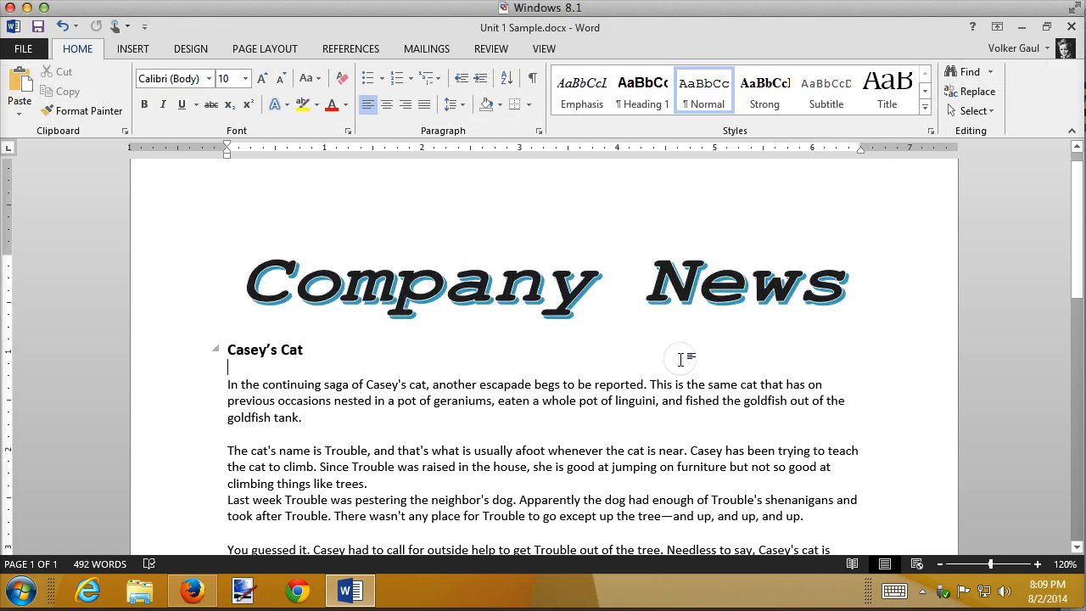